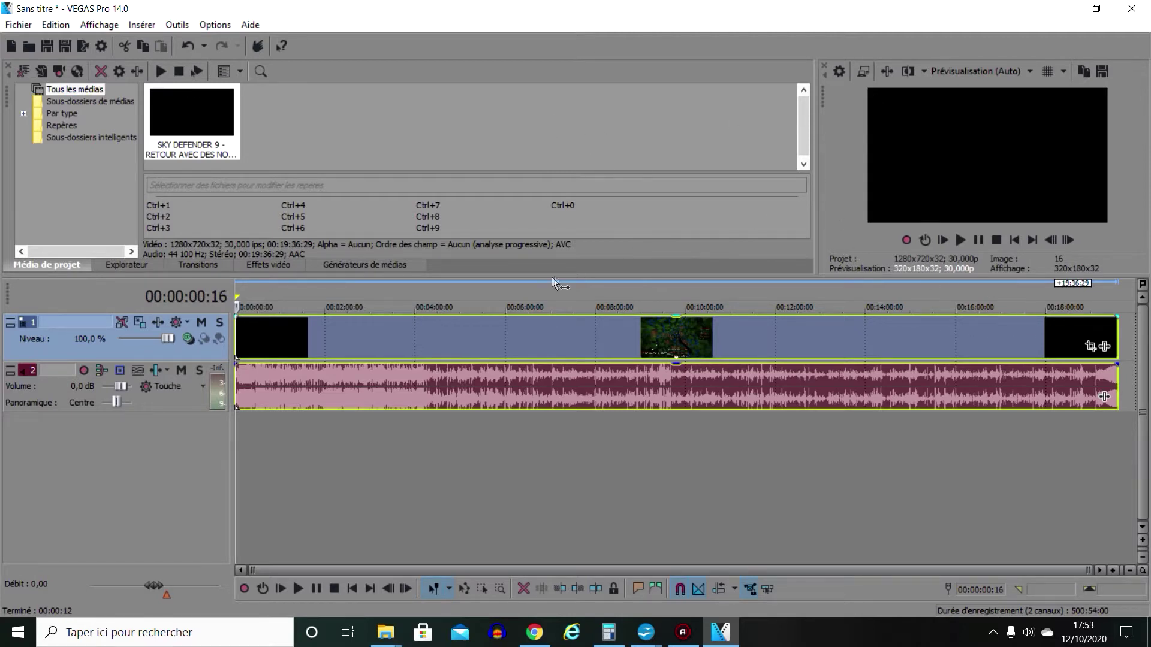
- Preview the video at several points along the timeline
{"action": "left_click", "coordinate": [486, 296]}
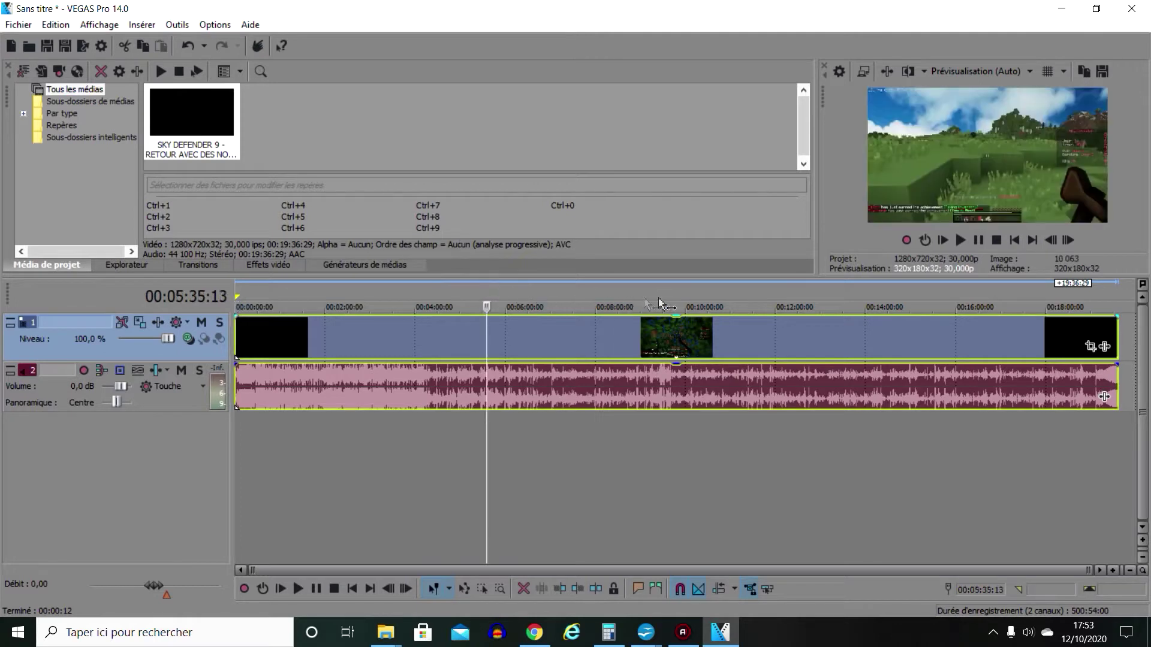
{"action": "left_click", "coordinate": [824, 293]}
{"action": "left_click", "coordinate": [644, 295]}
{"action": "left_click", "coordinate": [816, 295]}
{"action": "left_click", "coordinate": [647, 295]}
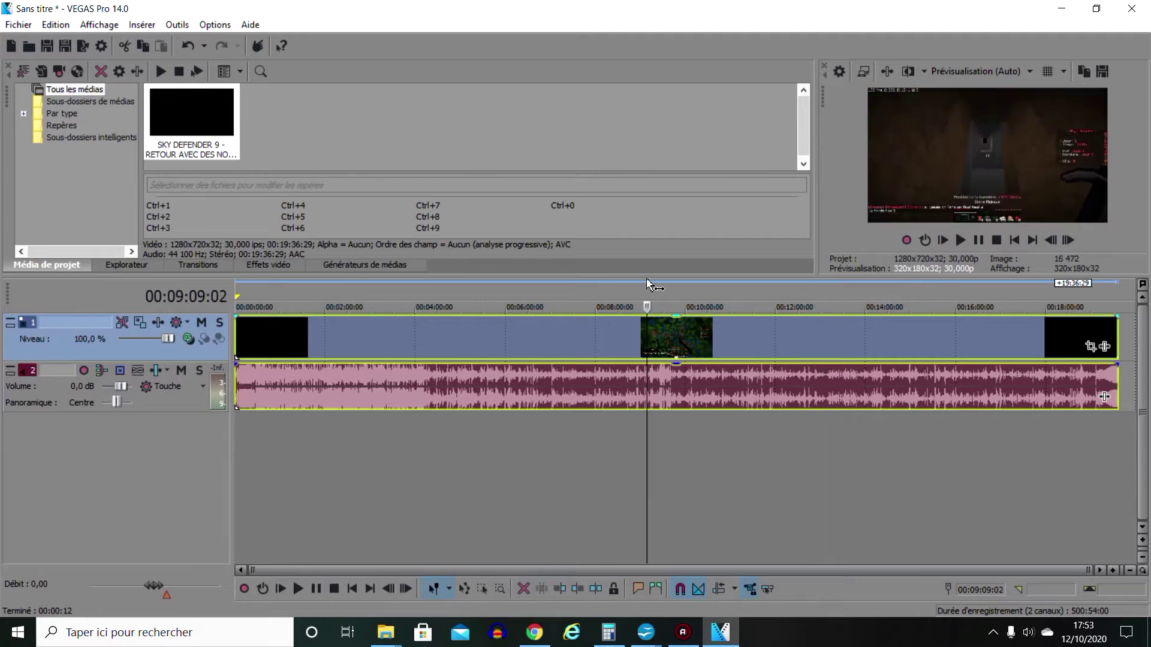
{"action": "left_click", "coordinate": [533, 293]}
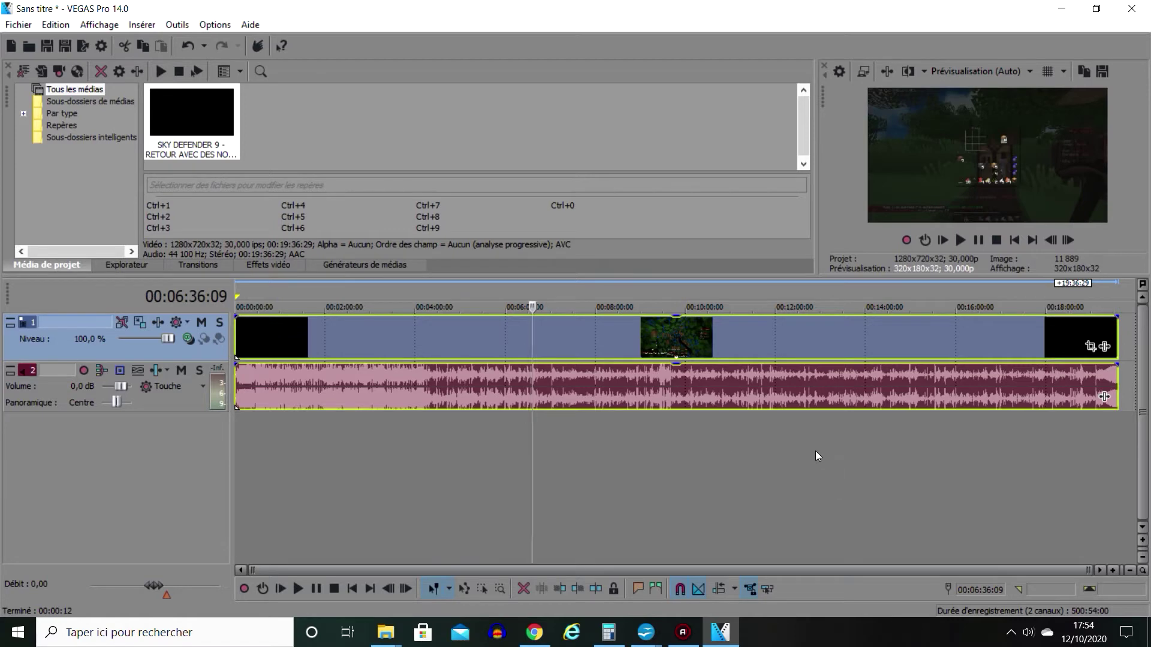
- Insert an empty video track above the existing video track
{"action": "scroll", "coordinate": [825, 452], "scroll_direction": "up", "scroll_amount": 1}
{"action": "scroll", "coordinate": [825, 452], "scroll_direction": "down", "scroll_amount": 1}
{"action": "right_click", "coordinate": [1129, 344]}
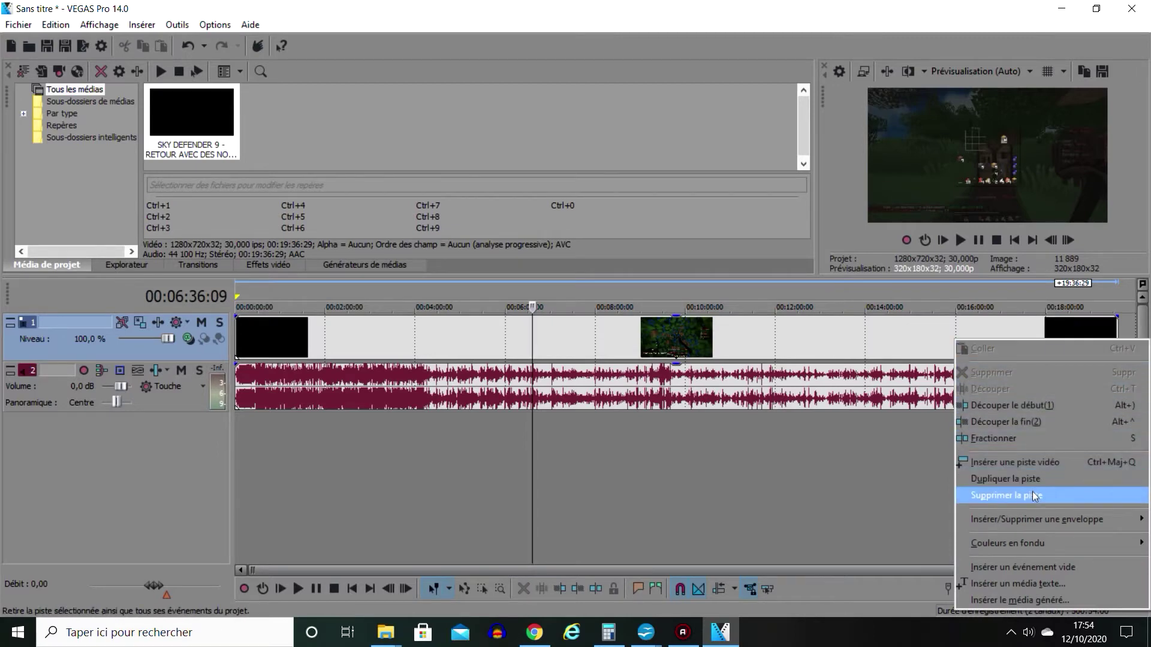
{"action": "left_click", "coordinate": [1038, 465]}
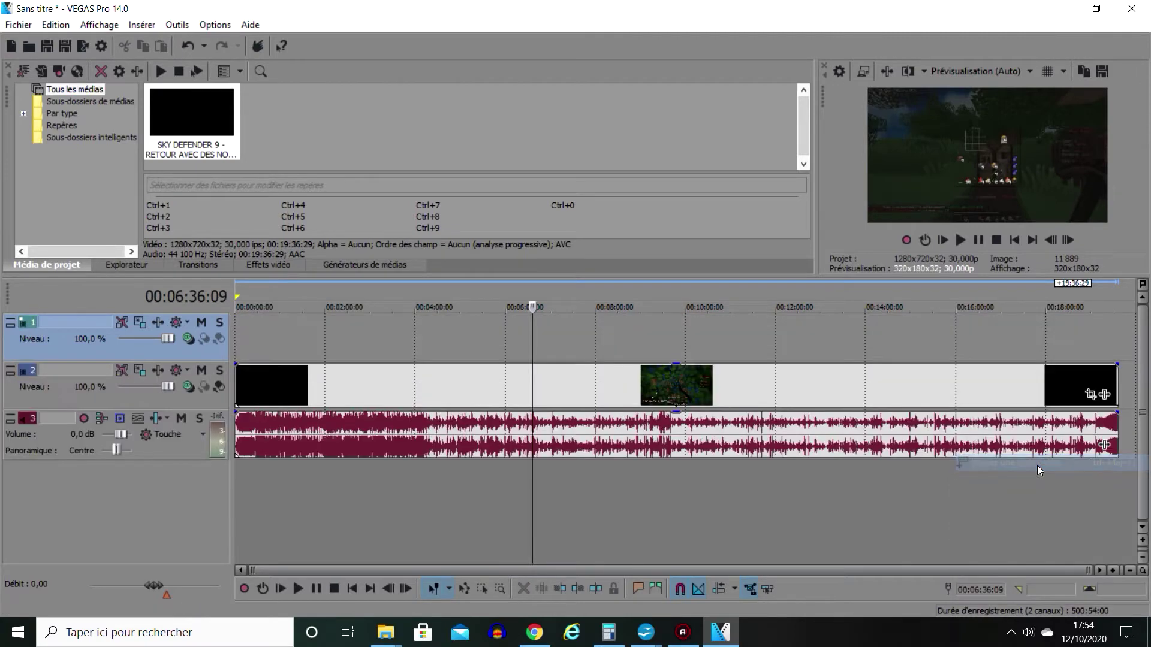
- Look through the first half of the video on the timeline for a suitable moment to freeze
{"action": "left_click", "coordinate": [545, 331]}
{"action": "left_click", "coordinate": [478, 335]}
{"action": "left_click", "coordinate": [626, 340]}
{"action": "left_click", "coordinate": [531, 345]}
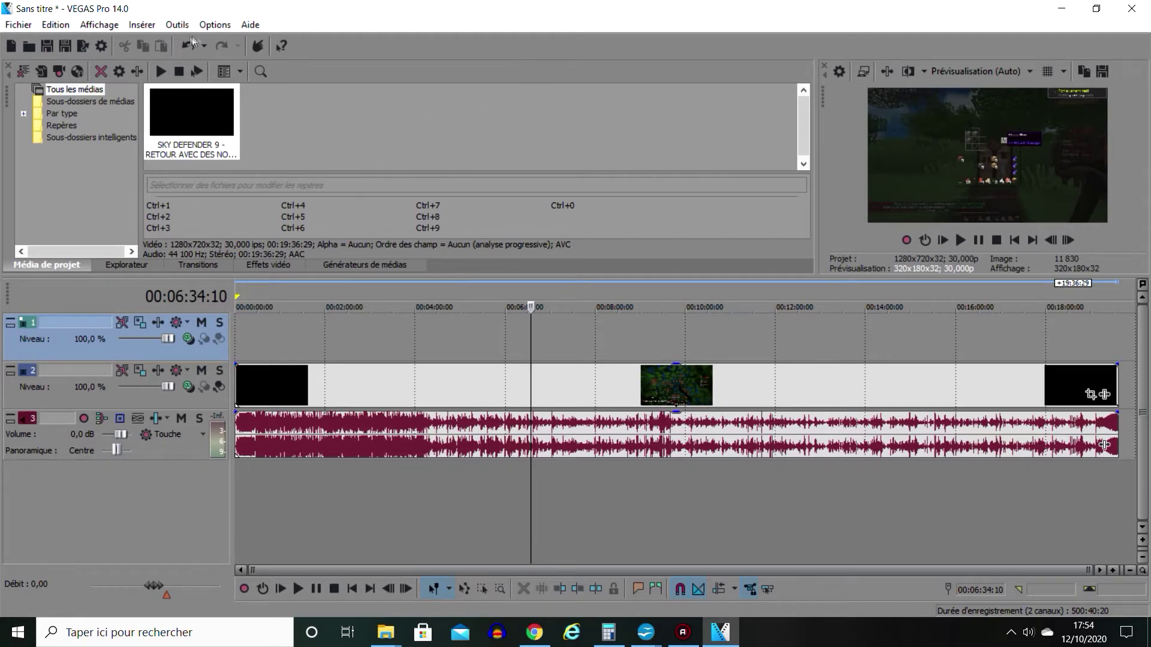
{"action": "left_click", "coordinate": [324, 318]}
{"action": "left_click", "coordinate": [412, 298]}
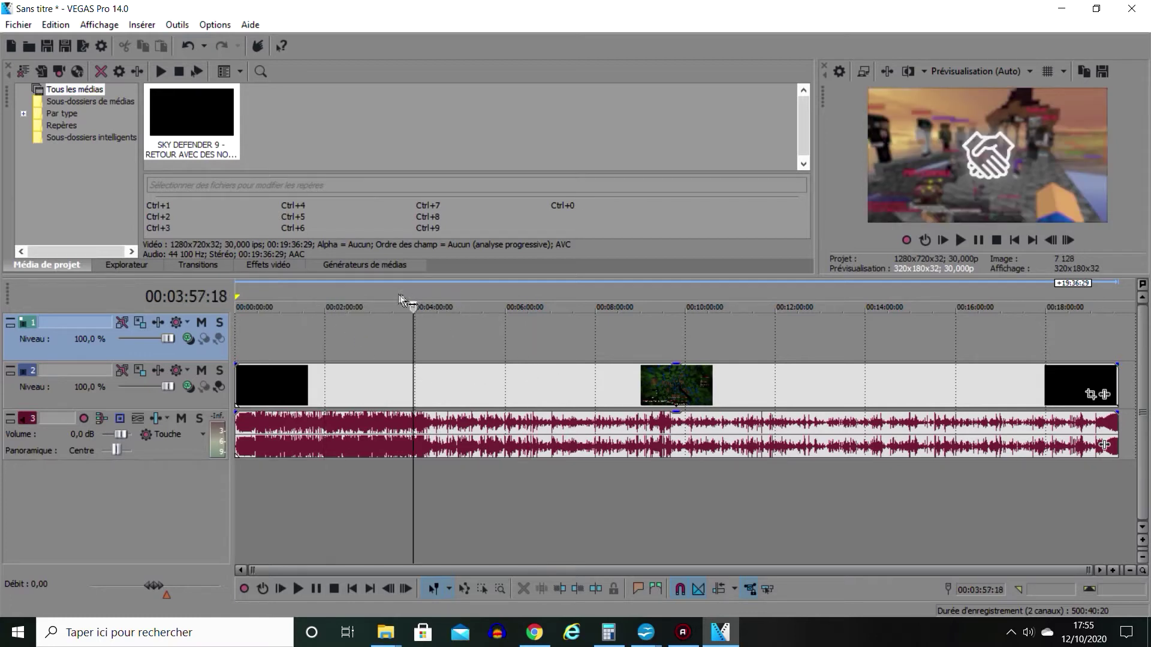
{"action": "left_click", "coordinate": [383, 300]}
{"action": "left_click", "coordinate": [486, 302]}
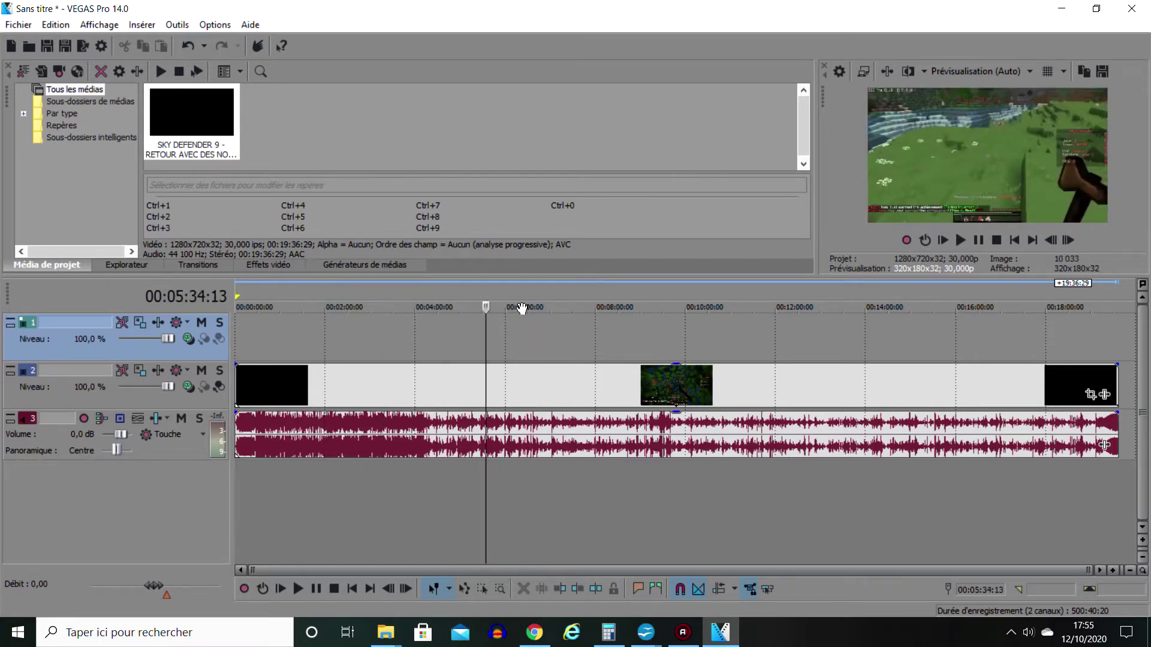
{"action": "left_click", "coordinate": [465, 303]}
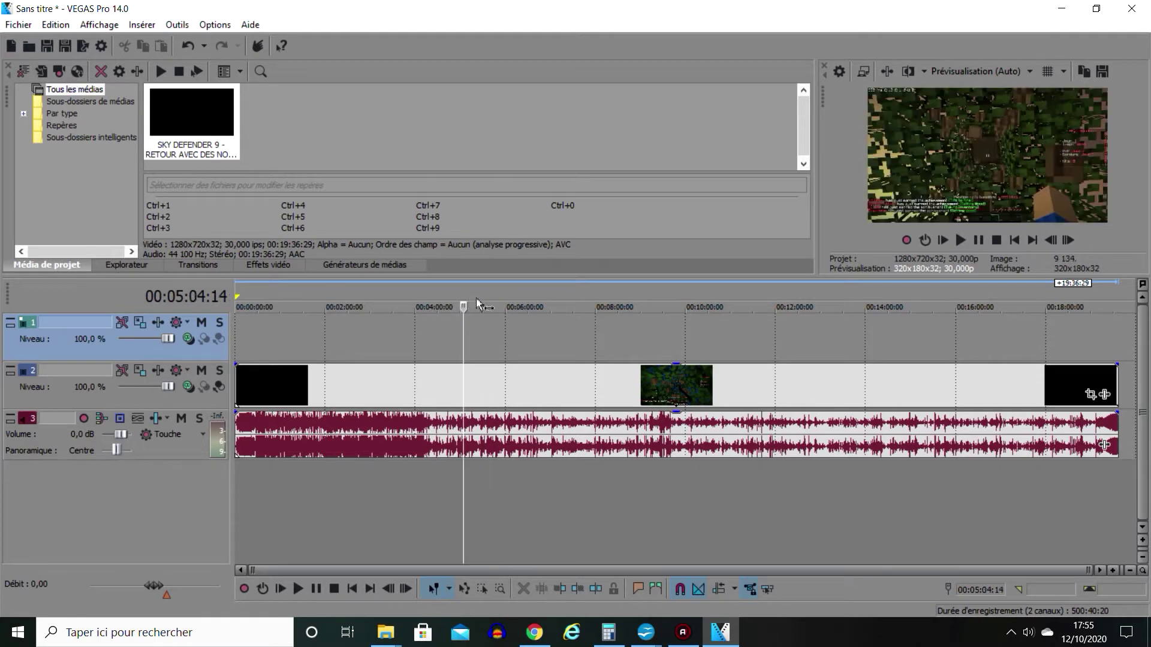
{"action": "left_click", "coordinate": [445, 301]}
{"action": "left_click", "coordinate": [416, 290]}
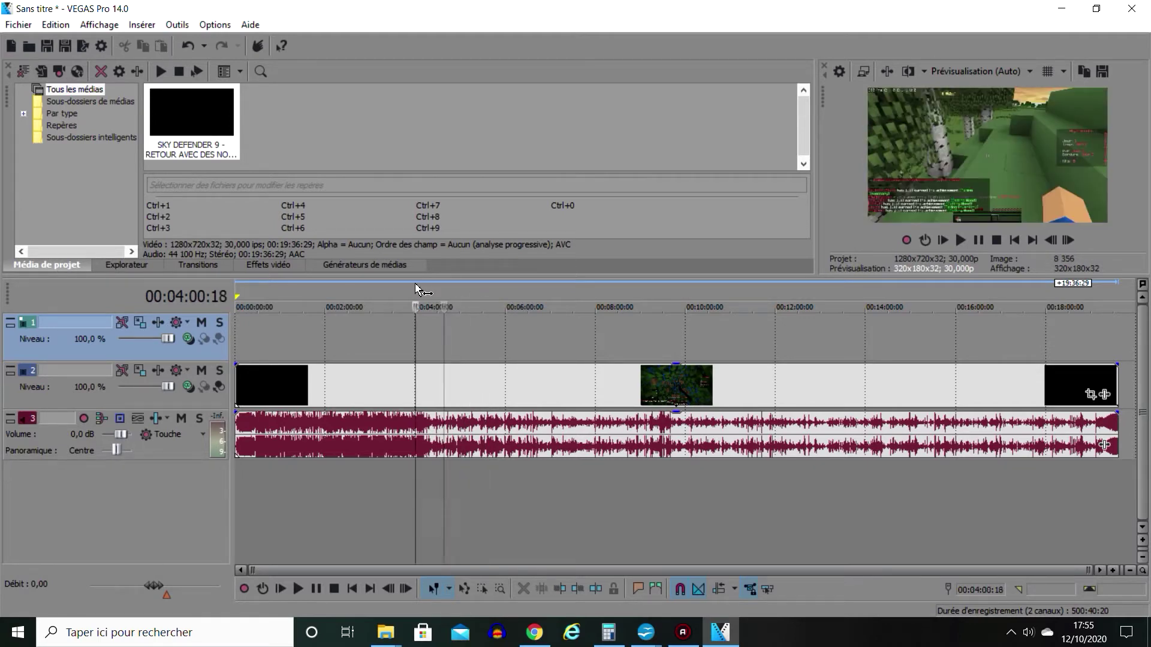
{"action": "left_click", "coordinate": [426, 293]}
{"action": "left_click", "coordinate": [389, 298]}
{"action": "left_click", "coordinate": [363, 297]}
{"action": "left_click", "coordinate": [327, 294]}
{"action": "left_click", "coordinate": [444, 297]}
{"action": "left_click", "coordinate": [467, 297]}
{"action": "scroll", "coordinate": [463, 366], "scroll_direction": "up", "scroll_amount": 3}
{"action": "scroll", "coordinate": [463, 367], "scroll_direction": "down", "scroll_amount": 3}
{"action": "left_click", "coordinate": [566, 294]}
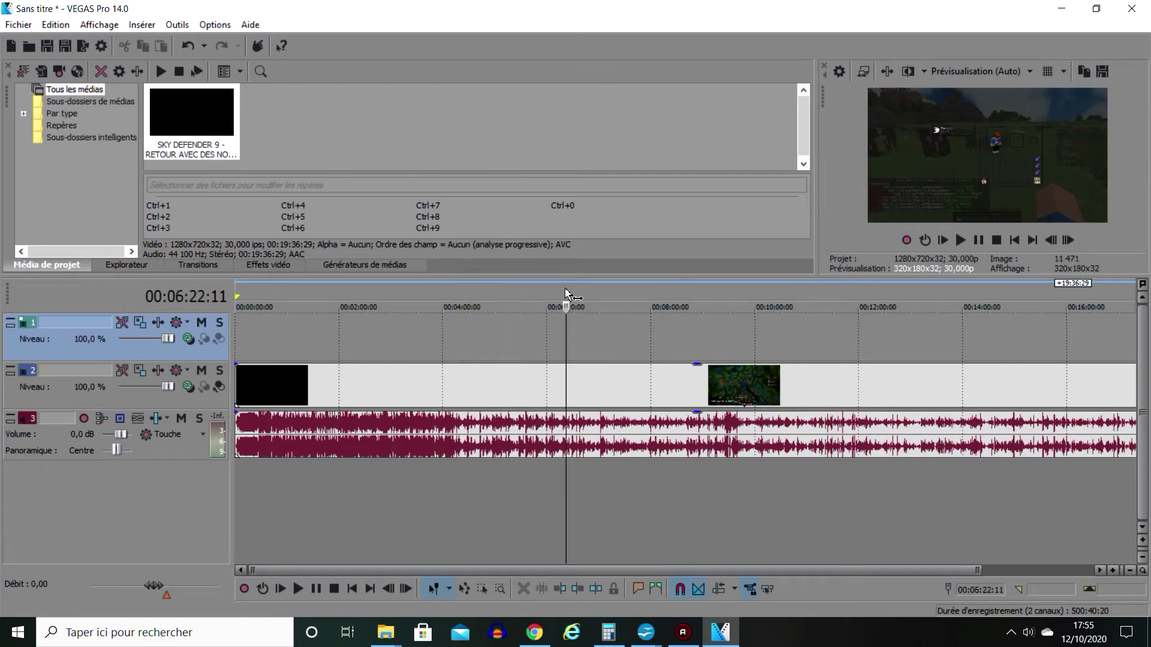
{"action": "left_click", "coordinate": [588, 296]}
{"action": "left_click", "coordinate": [494, 296]}
{"action": "left_click", "coordinate": [462, 296]}
{"action": "left_click", "coordinate": [445, 296]}
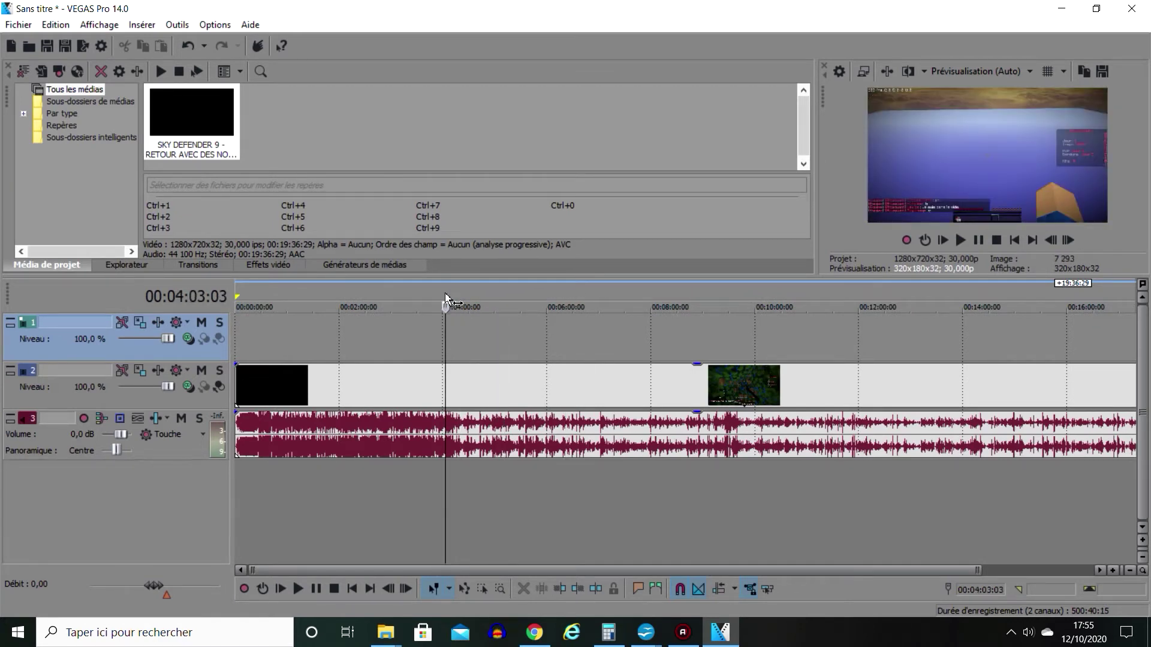
{"action": "left_click", "coordinate": [435, 298]}
{"action": "left_click", "coordinate": [410, 298]}
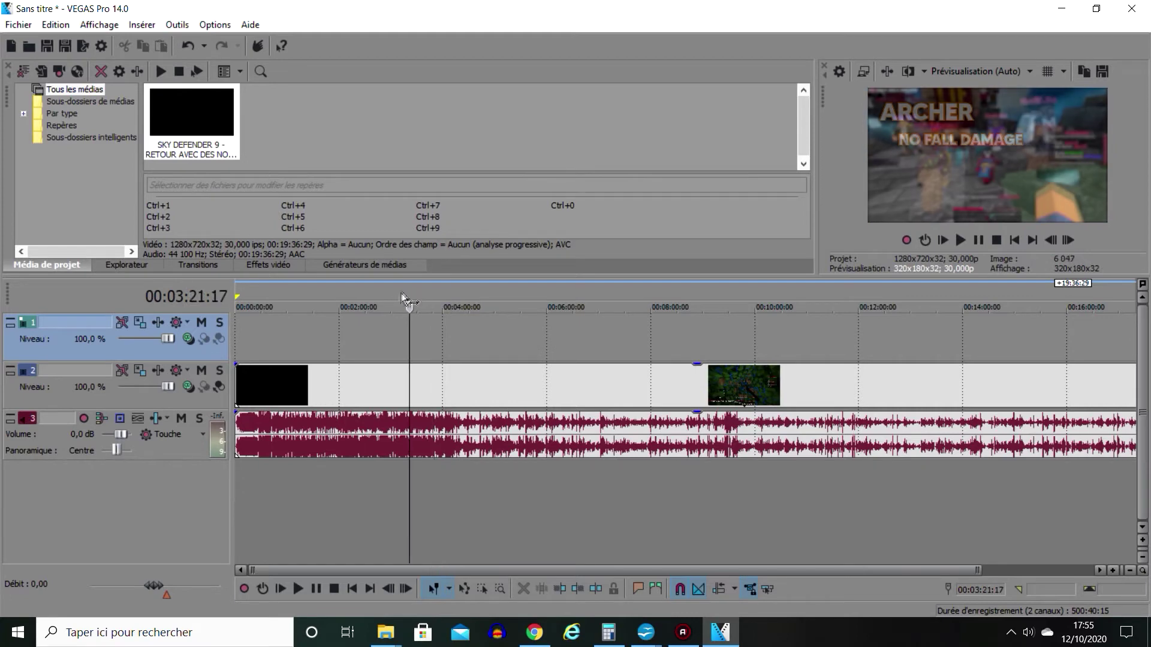
{"action": "left_click", "coordinate": [312, 297]}
{"action": "left_click", "coordinate": [286, 297]}
{"action": "left_click", "coordinate": [247, 296]}
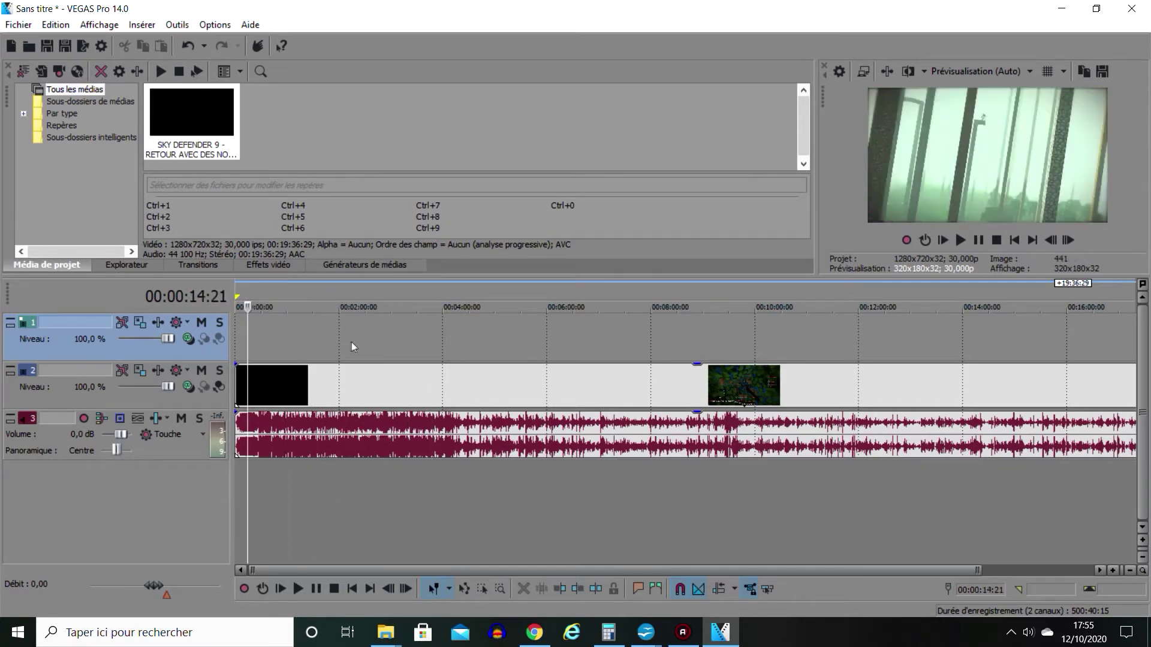
- Step forward through the video from its start and place the playhead at 00:05:36:13
{"action": "scroll", "coordinate": [308, 346], "scroll_direction": "down", "scroll_amount": 1}
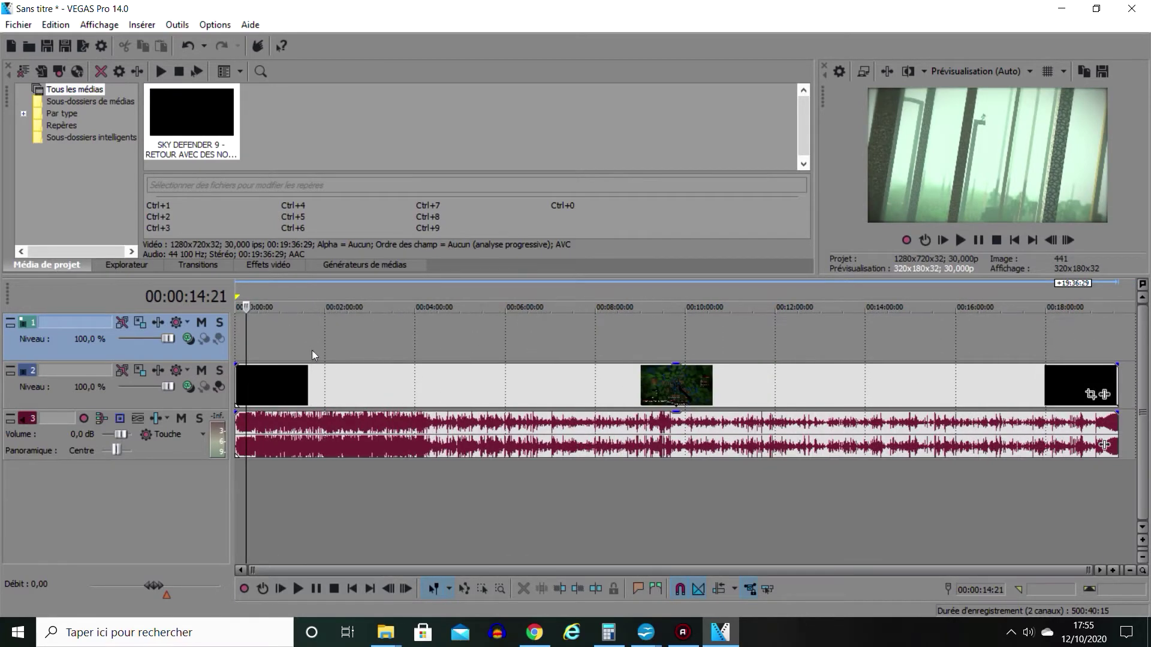
{"action": "left_click", "coordinate": [283, 297]}
{"action": "left_click", "coordinate": [318, 298]}
{"action": "left_click", "coordinate": [355, 302]}
{"action": "left_click", "coordinate": [400, 303]}
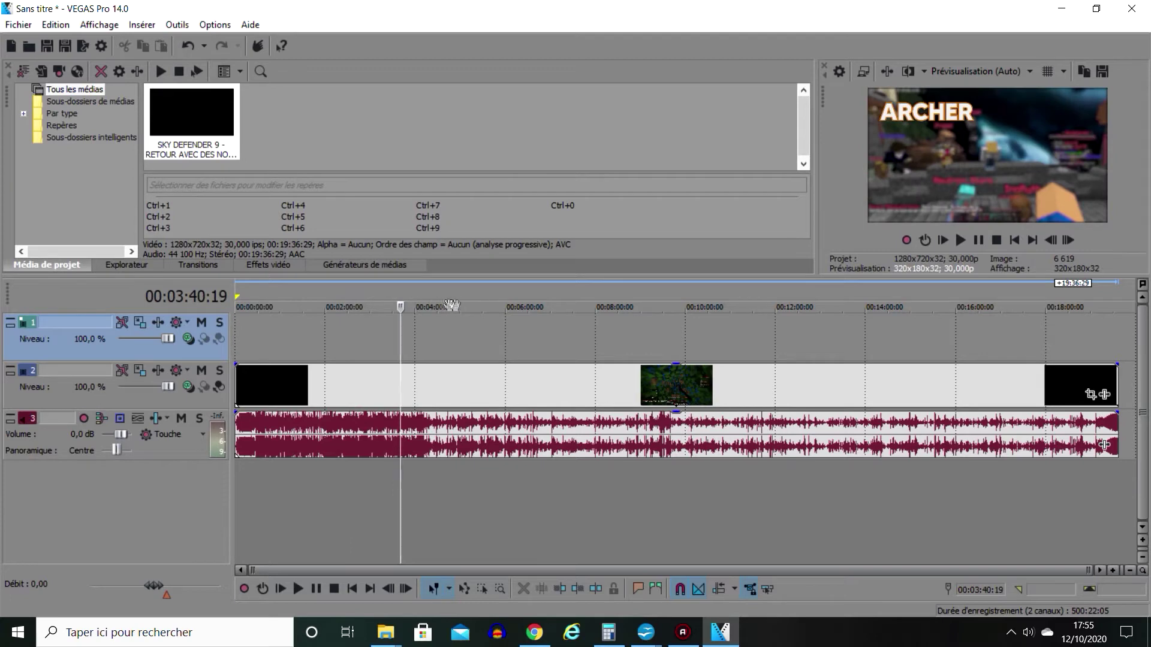
{"action": "left_click", "coordinate": [487, 299]}
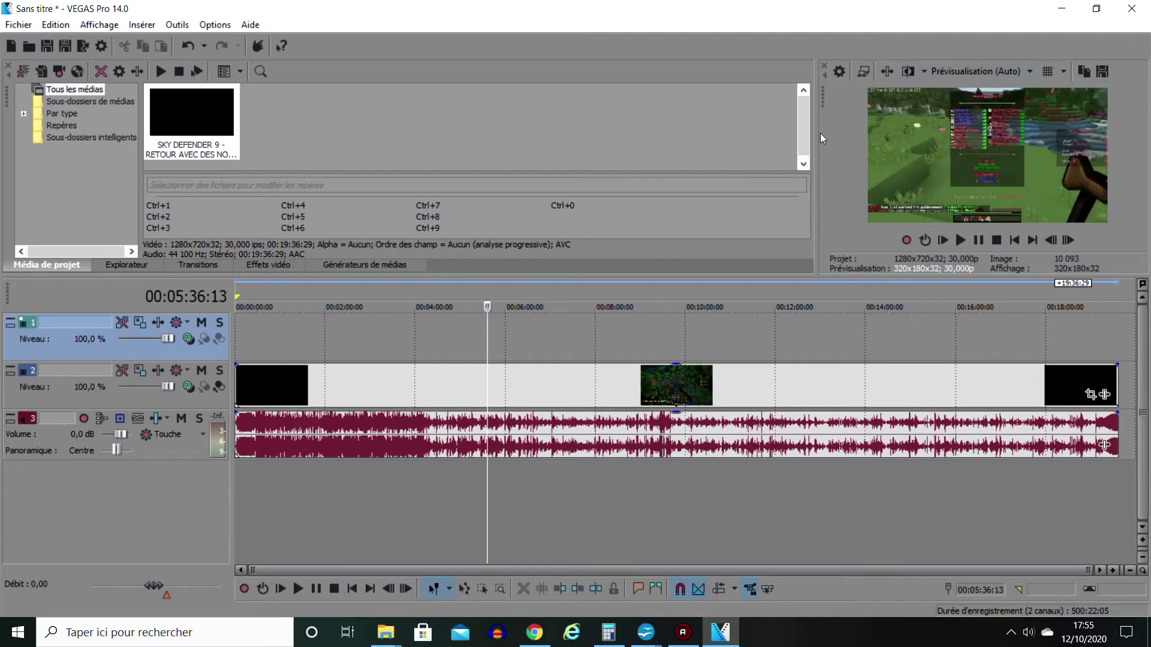
- Save a snapshot of the previewed frame as the JPEG file Image3 in the "2- sky def resume" folder
{"action": "left_click_drag", "start_coordinate": [820, 139], "coordinate": [186, 200]}
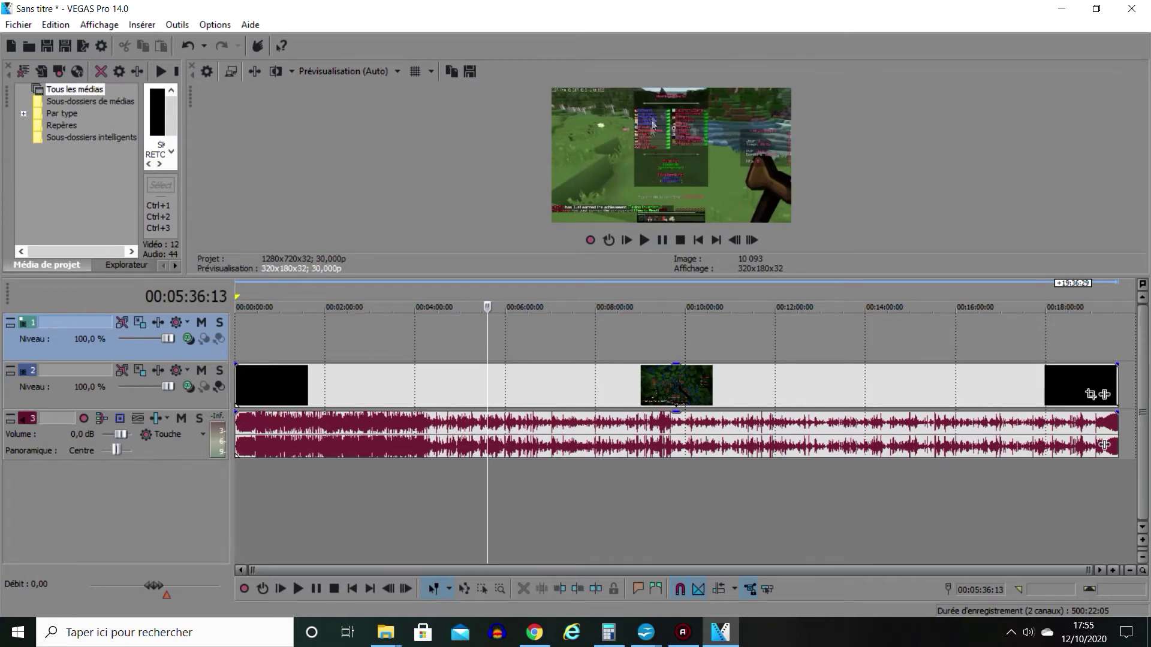
{"action": "left_click_drag", "start_coordinate": [189, 161], "coordinate": [804, 168]}
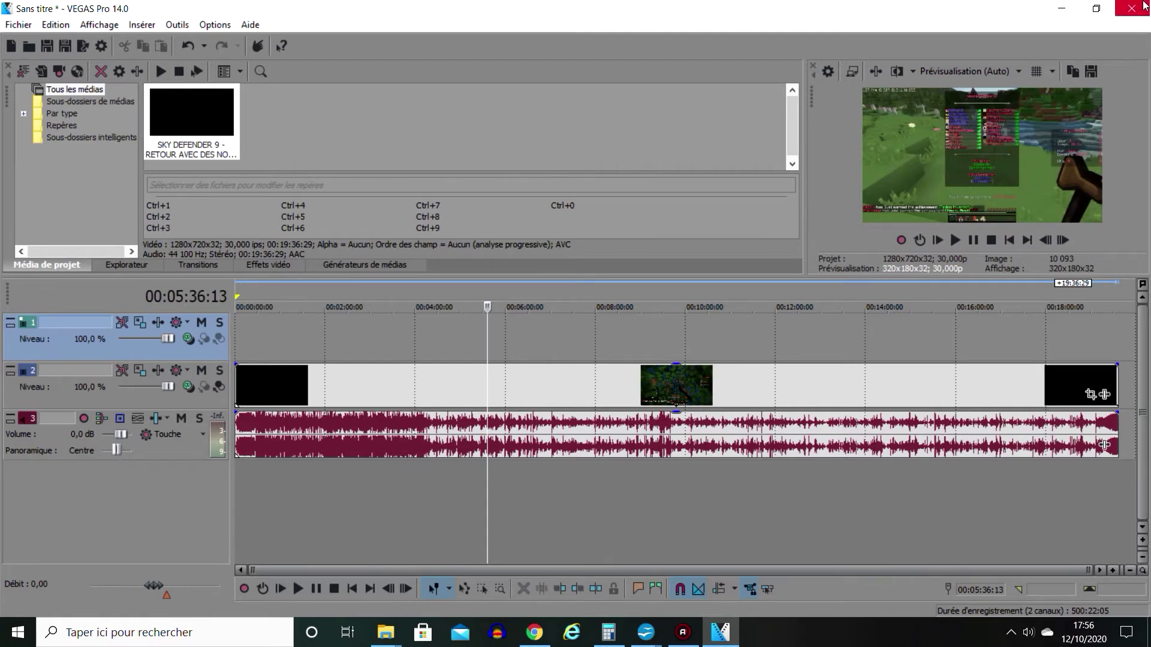
{"action": "left_click", "coordinate": [1091, 72]}
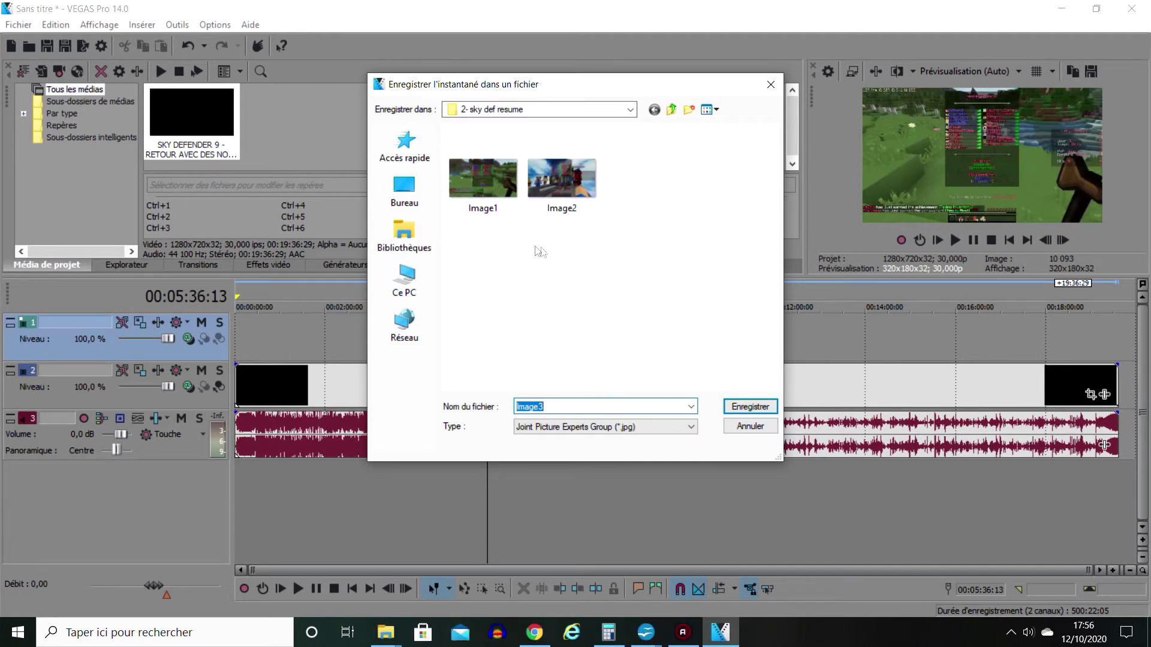
{"action": "left_click", "coordinate": [749, 407]}
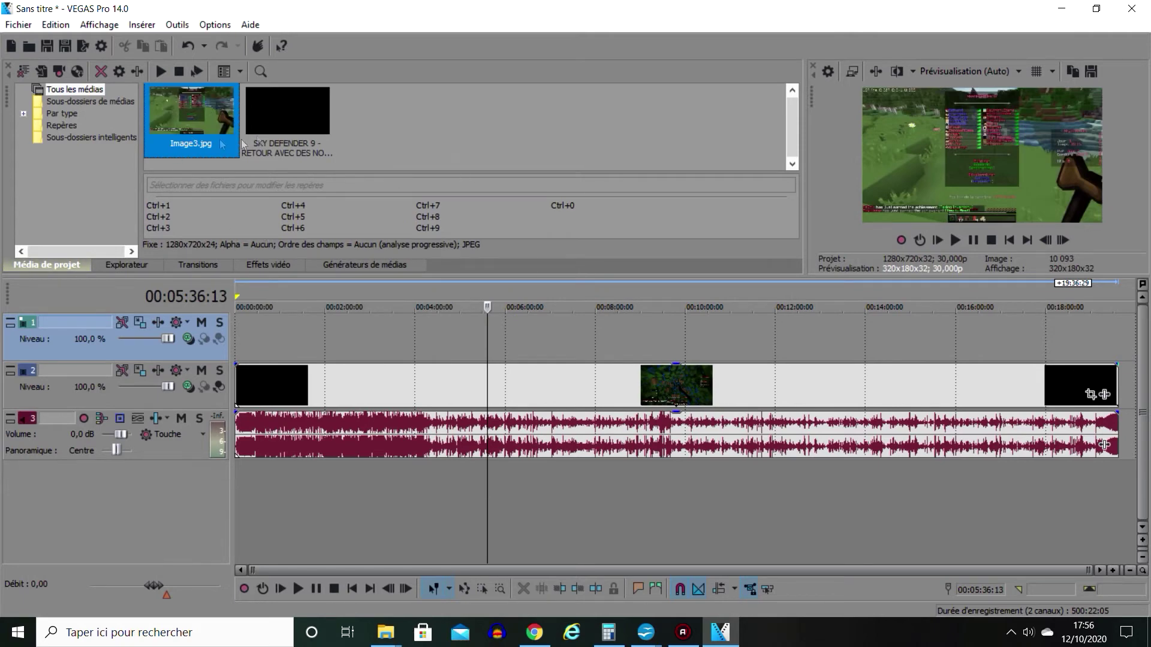
- Place the Image3.jpg still on the empty upper video track, a little after the playhead
{"action": "left_click_drag", "start_coordinate": [186, 112], "coordinate": [518, 348]}
{"action": "scroll", "coordinate": [526, 350], "scroll_direction": "up", "scroll_amount": 5}
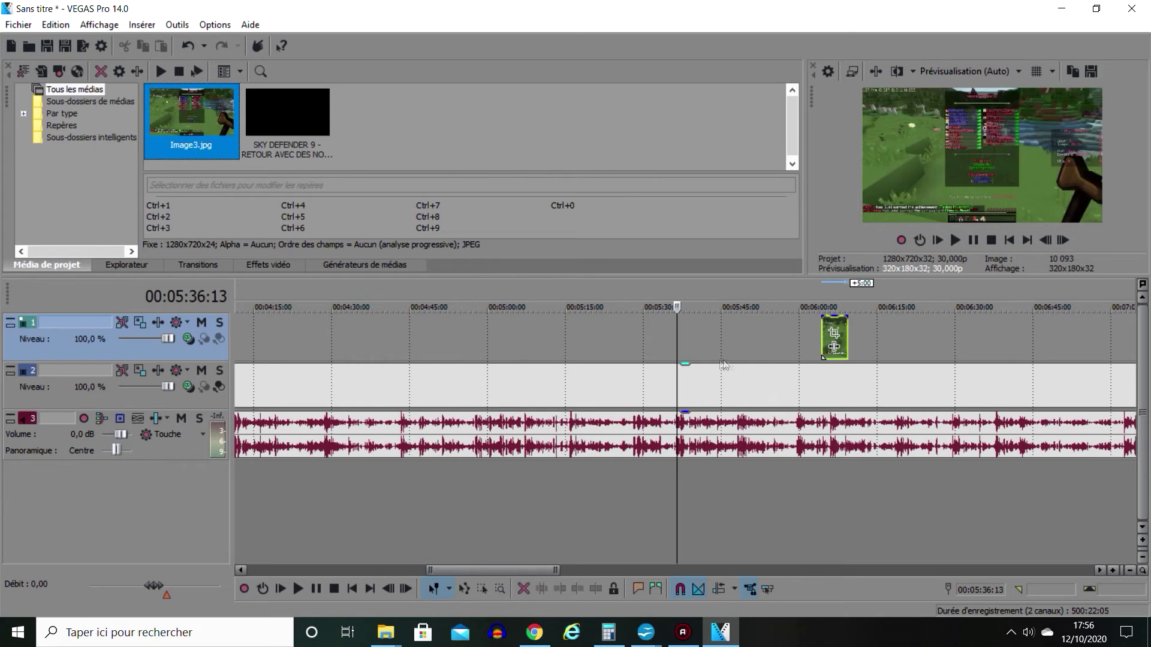
- Split the video and its audio at 00:05:36:19 and move the second part further along the timeline
{"action": "left_click", "coordinate": [677, 388]}
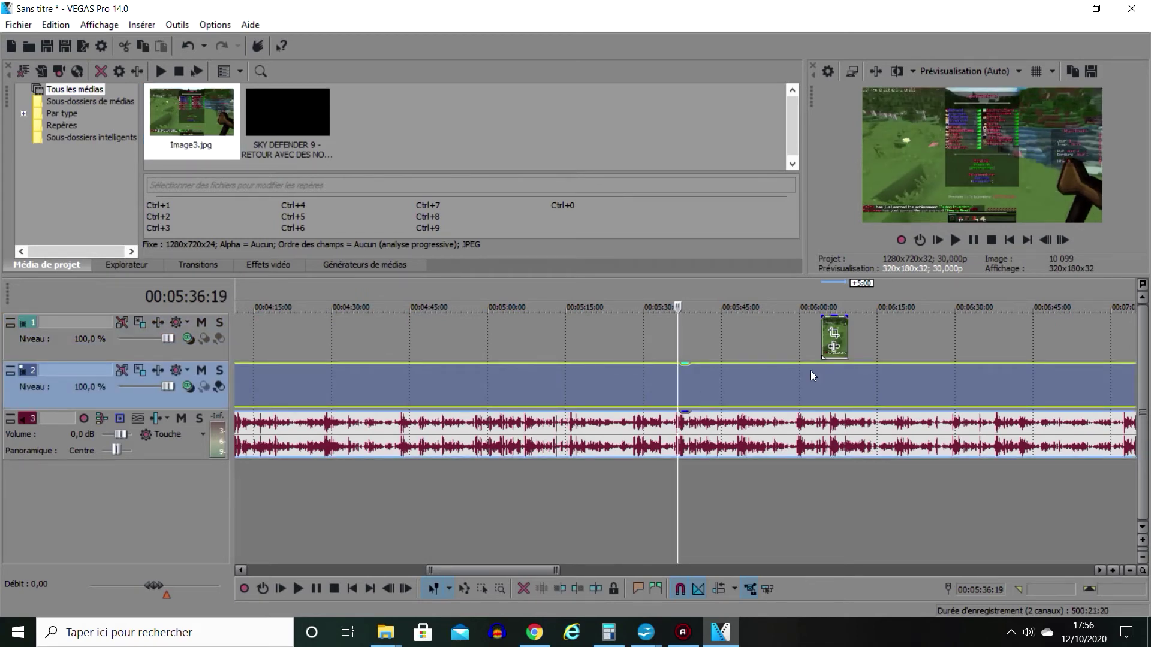
{"action": "key", "text": "s"}
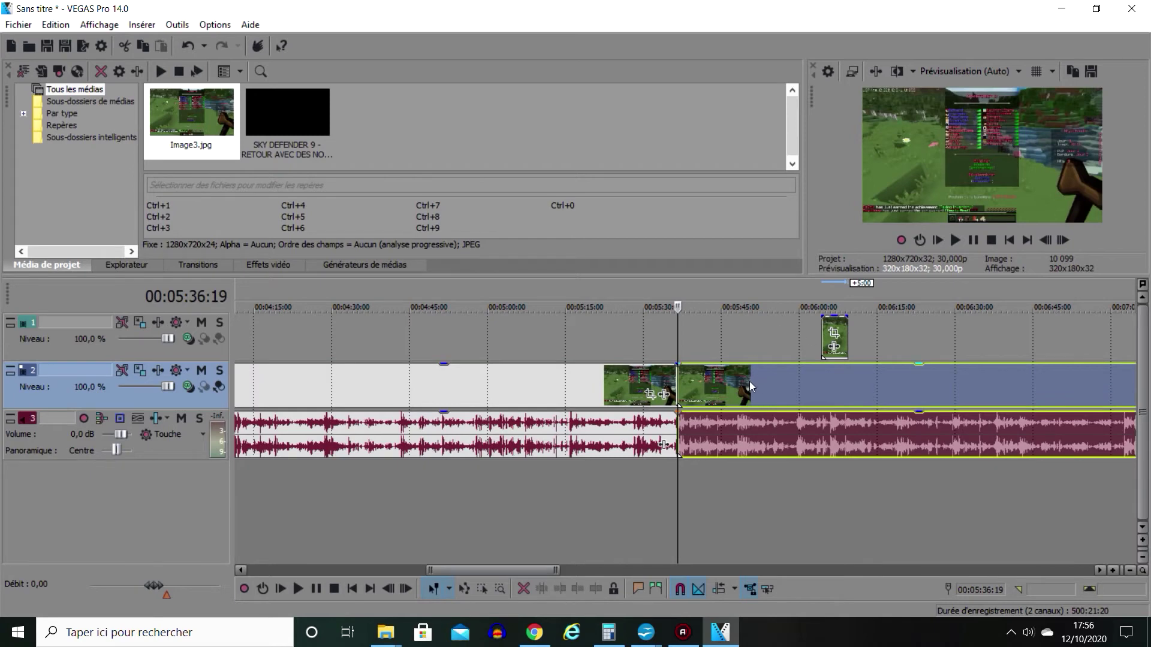
{"action": "left_click_drag", "start_coordinate": [750, 381], "coordinate": [874, 363]}
- Move the Image3.jpg still directly behind the video's first part on track 2, and bring the second part about 25 seconds closer
{"action": "left_click_drag", "start_coordinate": [842, 329], "coordinate": [695, 387]}
{"action": "scroll", "coordinate": [696, 387], "scroll_direction": "up", "scroll_amount": 5}
{"action": "scroll", "coordinate": [696, 388], "scroll_direction": "down", "scroll_amount": 8}
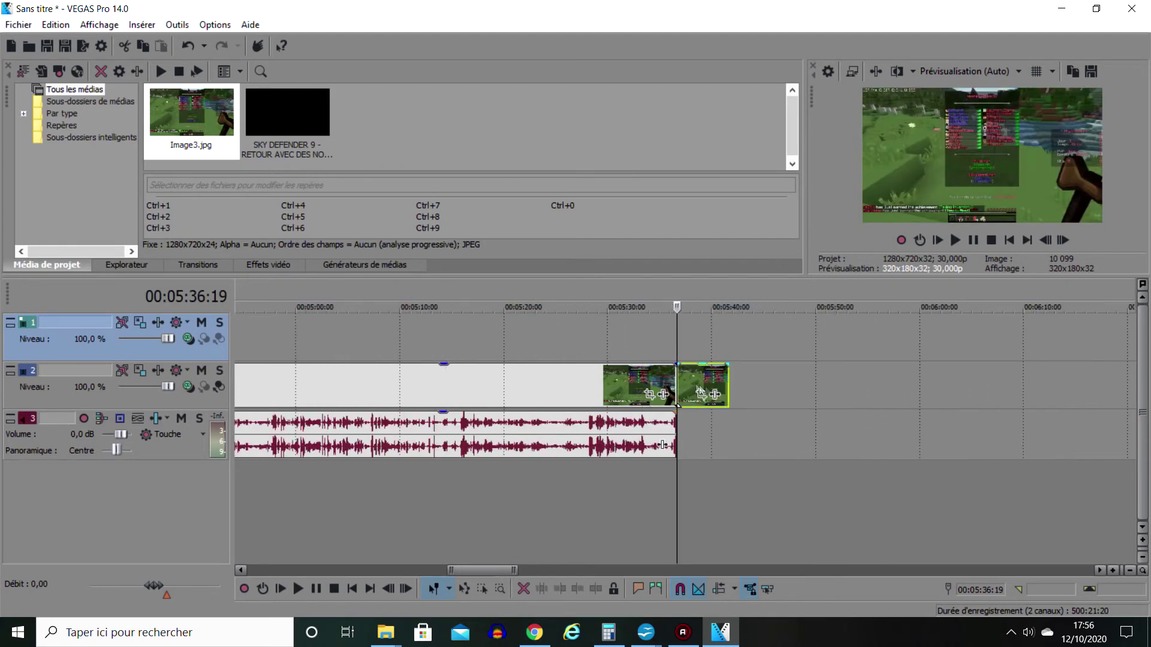
{"action": "left_click_drag", "start_coordinate": [944, 387], "coordinate": [852, 389]}
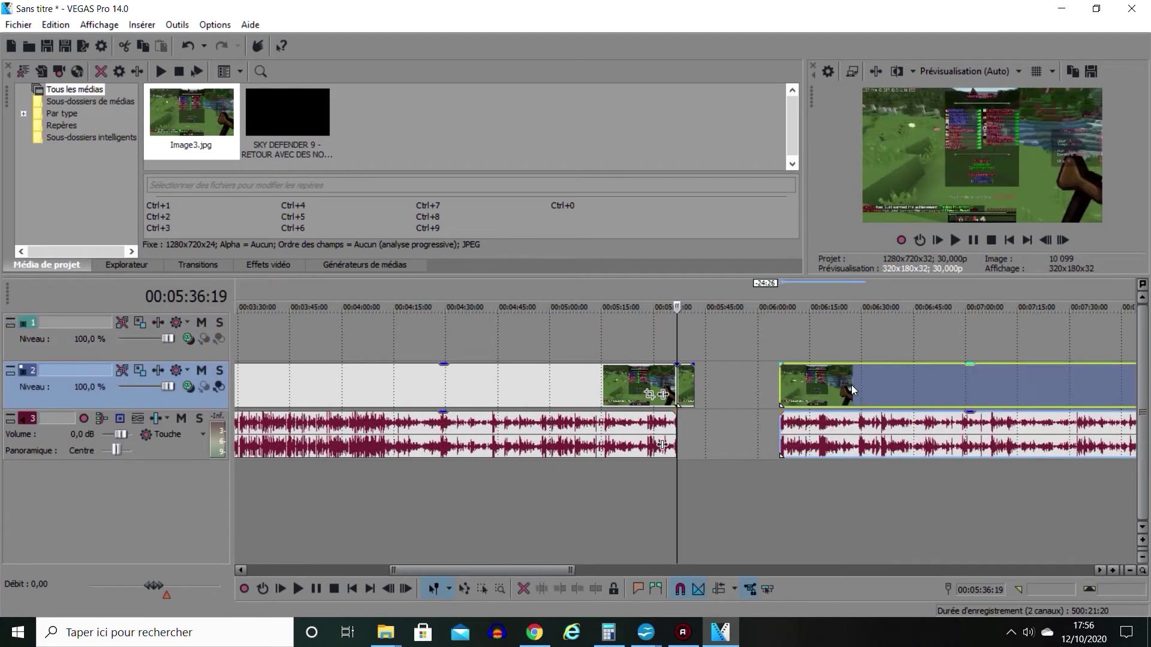
{"action": "left_click", "coordinate": [885, 392]}
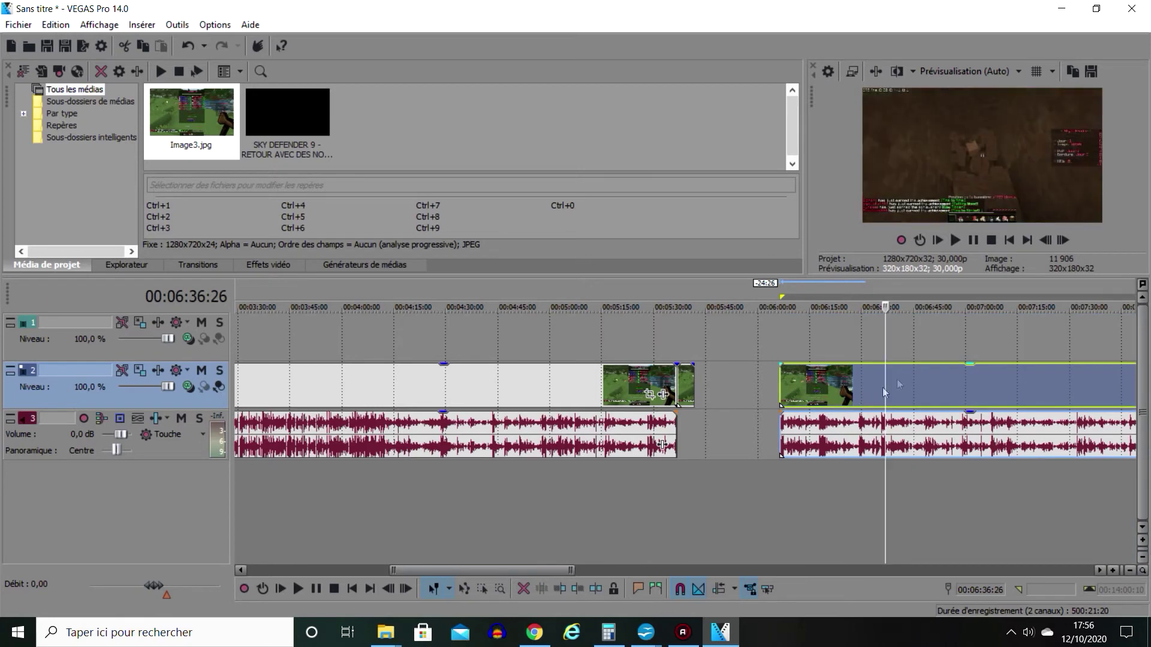
{"action": "key", "text": "s"}
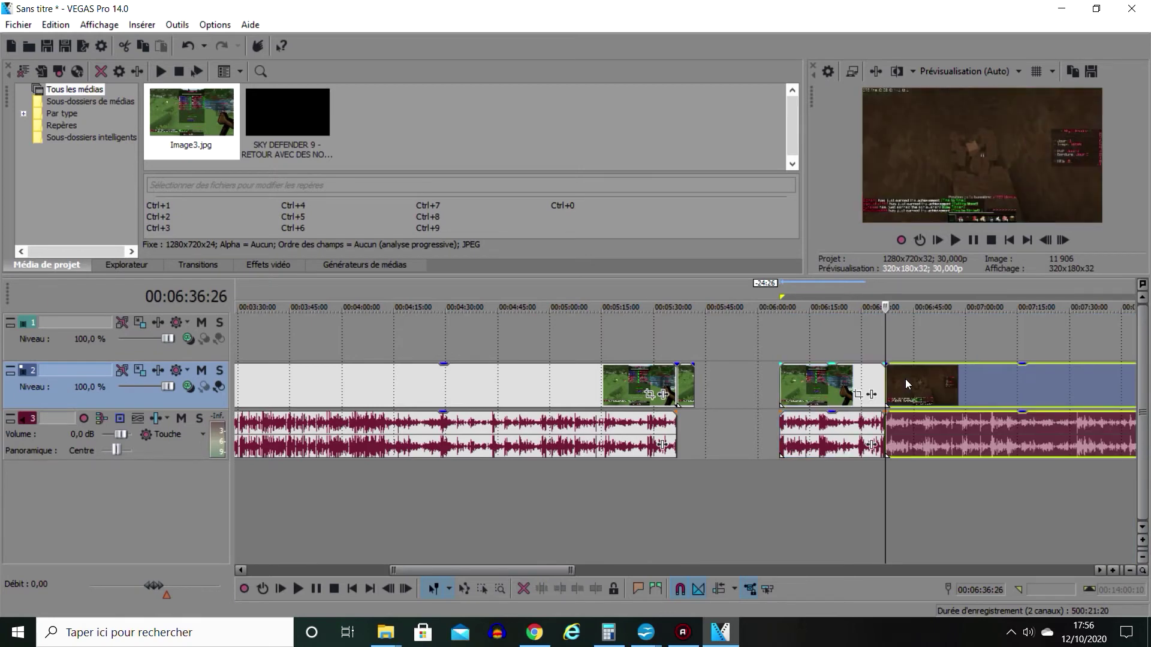
{"action": "key", "text": "ctrl+z"}
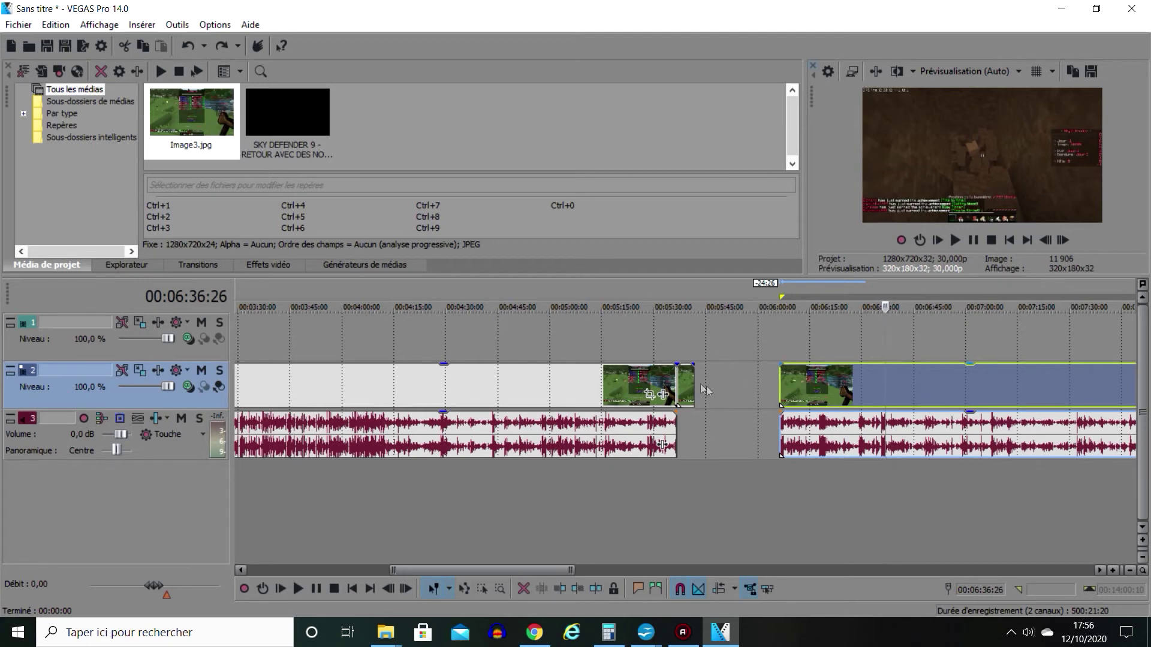
- Shift the second part of the video about 10 seconds further along the timeline, away from the still
{"action": "left_click_drag", "start_coordinate": [811, 387], "coordinate": [847, 389]}
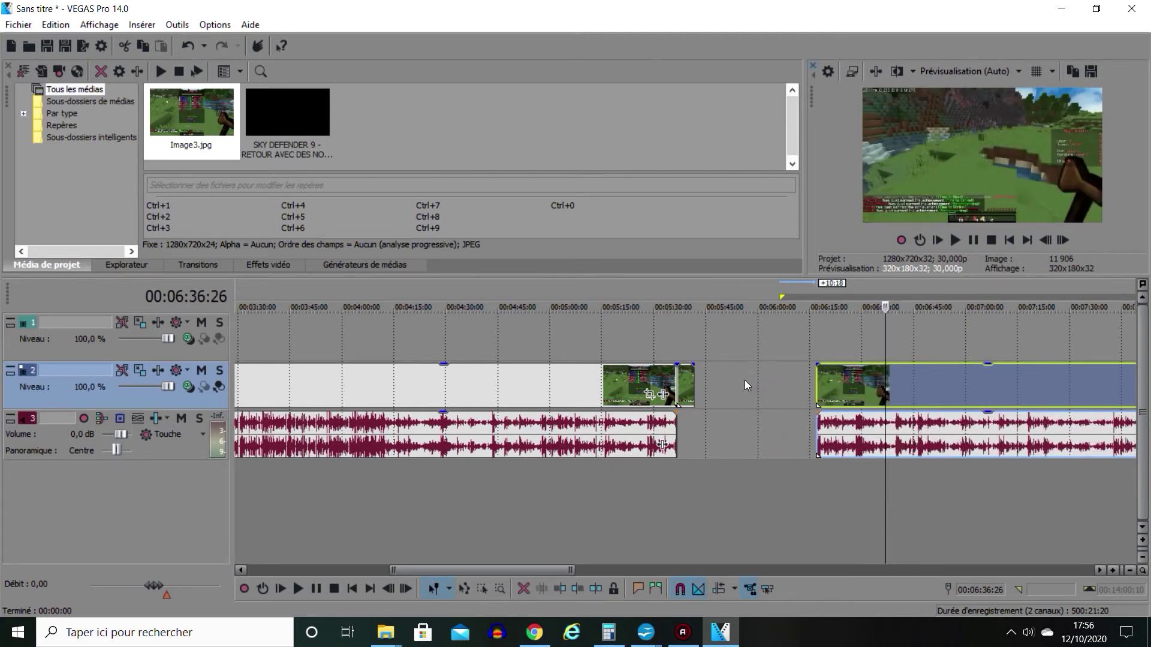
{"action": "scroll", "coordinate": [680, 381], "scroll_direction": "up", "scroll_amount": 5}
{"action": "scroll", "coordinate": [745, 386], "scroll_direction": "down", "scroll_amount": 3}
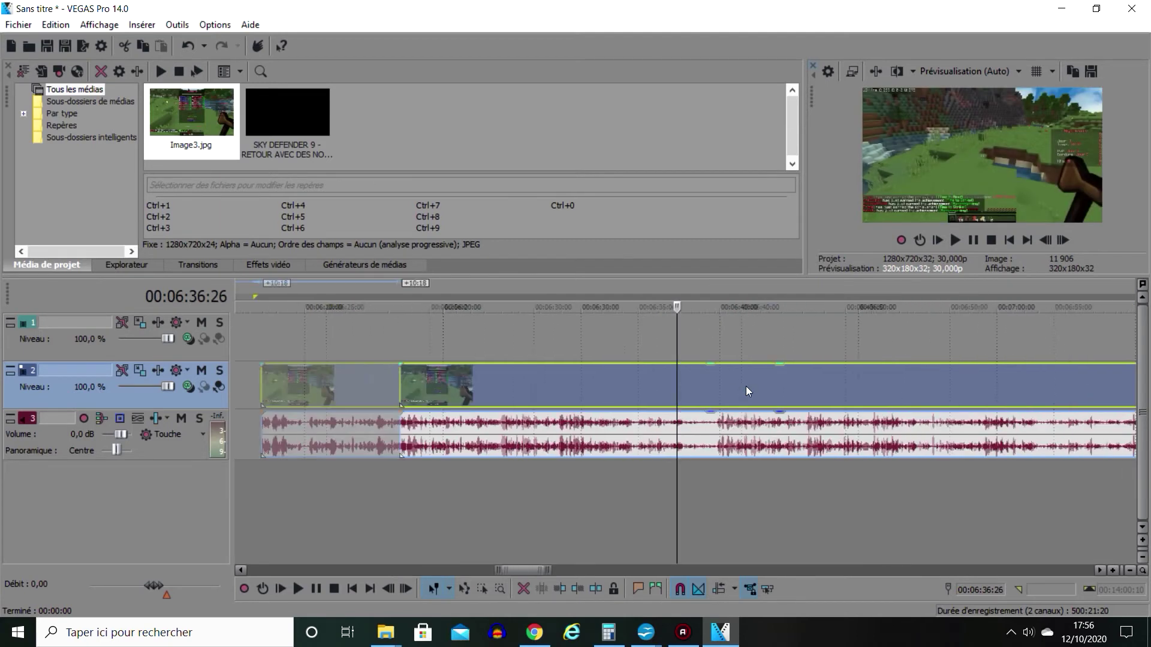
- Play back the transition from the video's first part into the still, starting at 00:05:36:05
{"action": "left_click", "coordinate": [364, 303]}
{"action": "scroll", "coordinate": [371, 423], "scroll_direction": "up", "scroll_amount": 10}
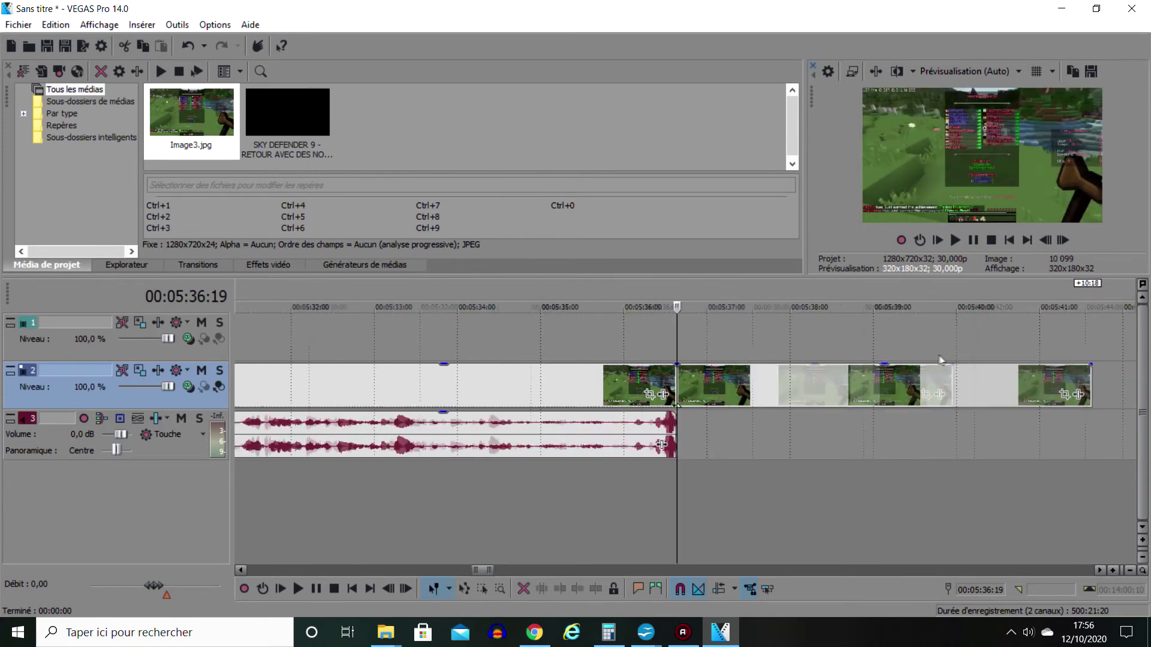
{"action": "left_click", "coordinate": [649, 302]}
{"action": "key", "text": "space"}
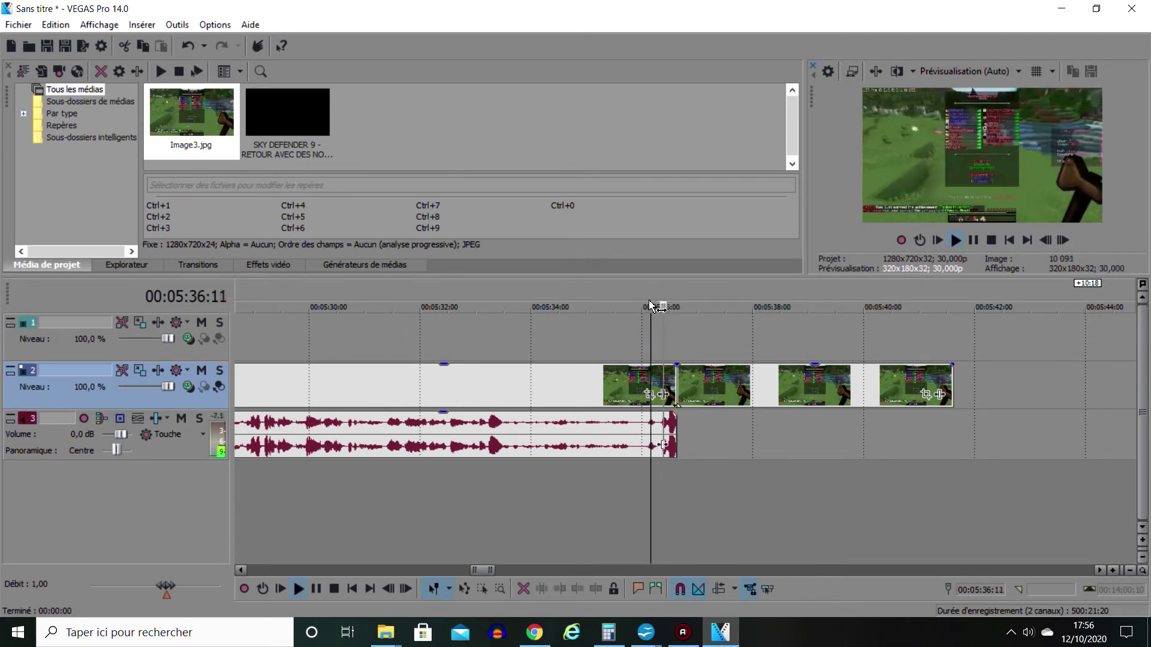
{"action": "key", "text": "space"}
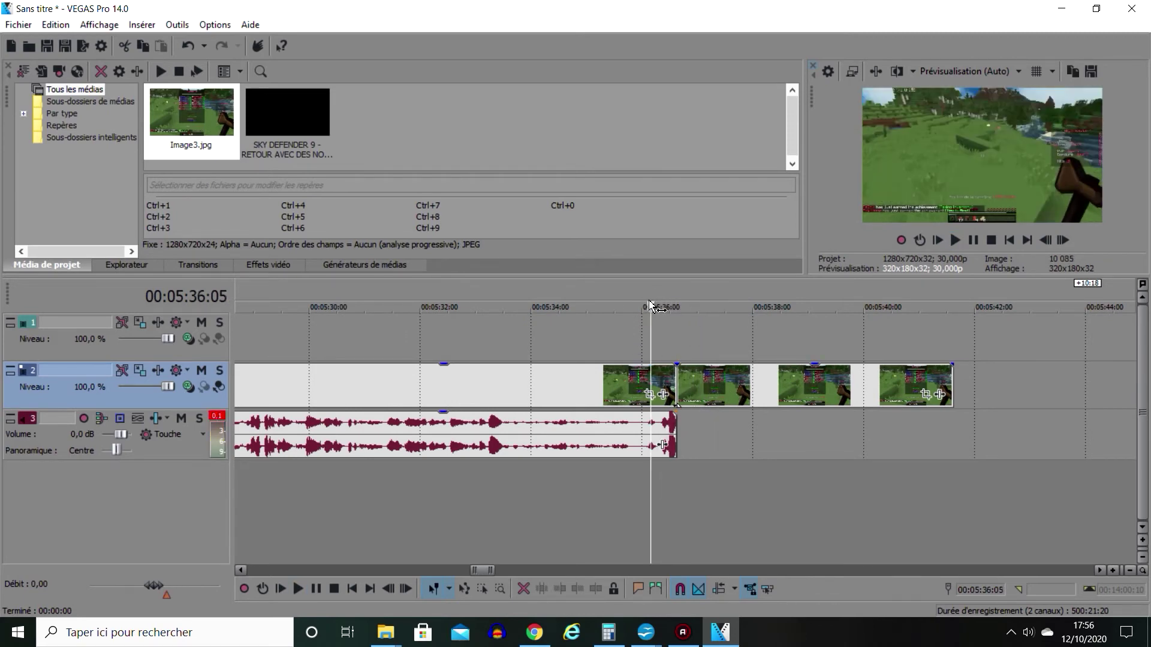
{"action": "key", "text": "space"}
{"action": "key", "text": "space"}
{"action": "key", "text": "space"}
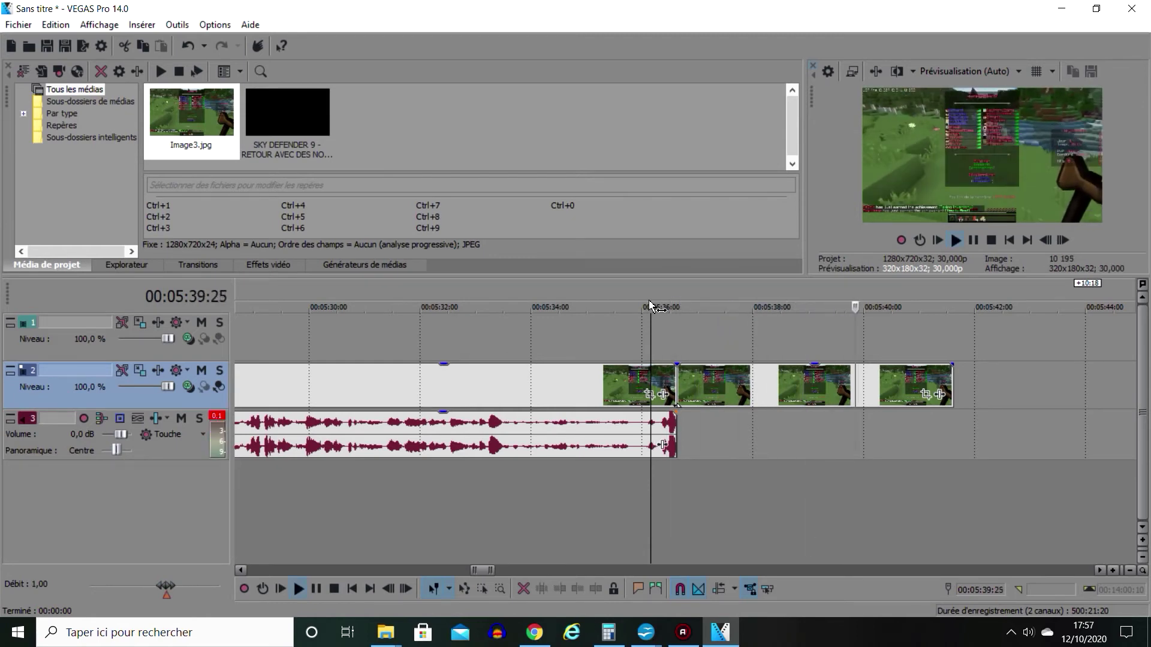
- Crop the Image3 still to about 560 × 315 around the player list, centred at X 640 and Y 225, with event pan/crop
{"action": "key", "text": "space"}
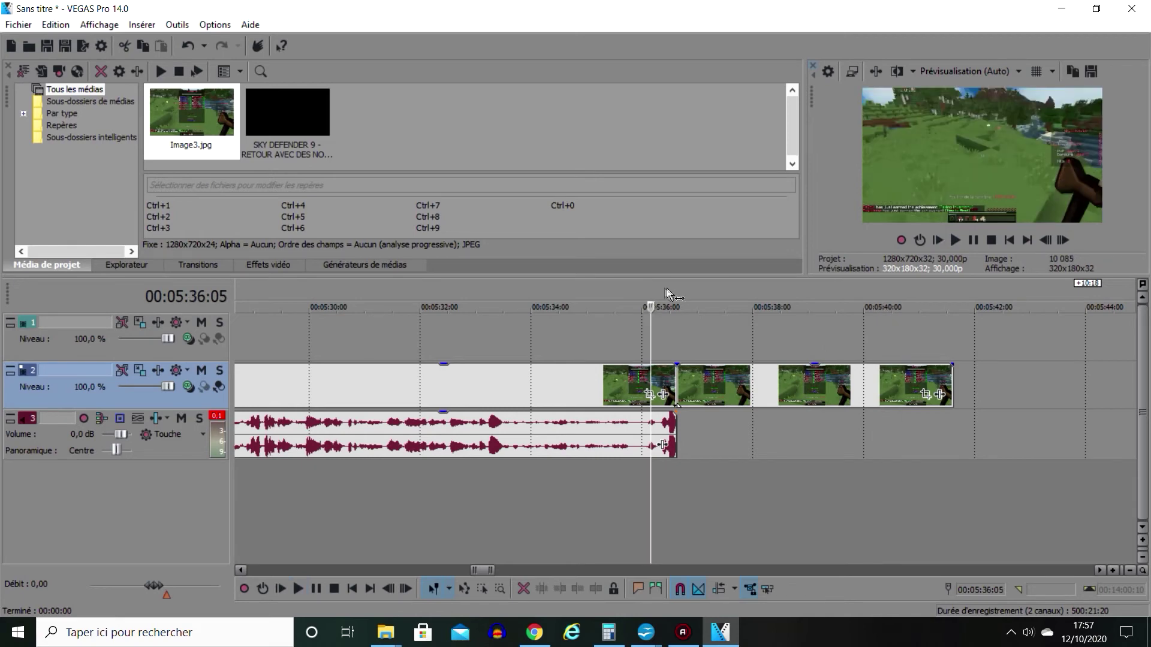
{"action": "scroll", "coordinate": [759, 384], "scroll_direction": "down", "scroll_amount": 2}
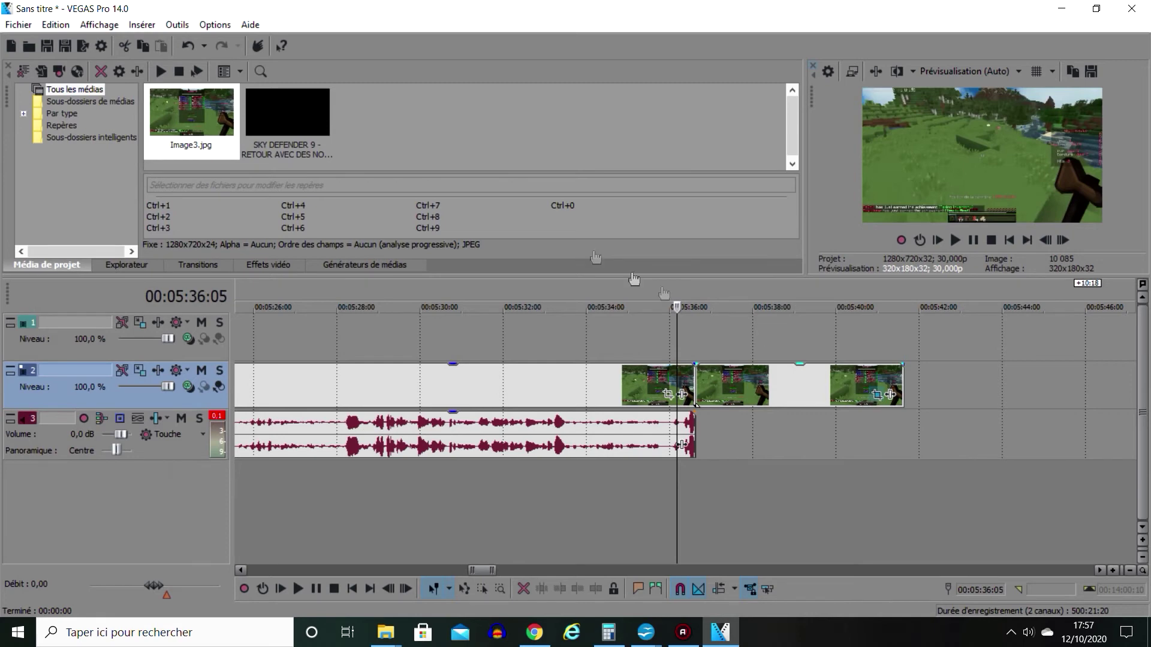
{"action": "left_click", "coordinate": [668, 394]}
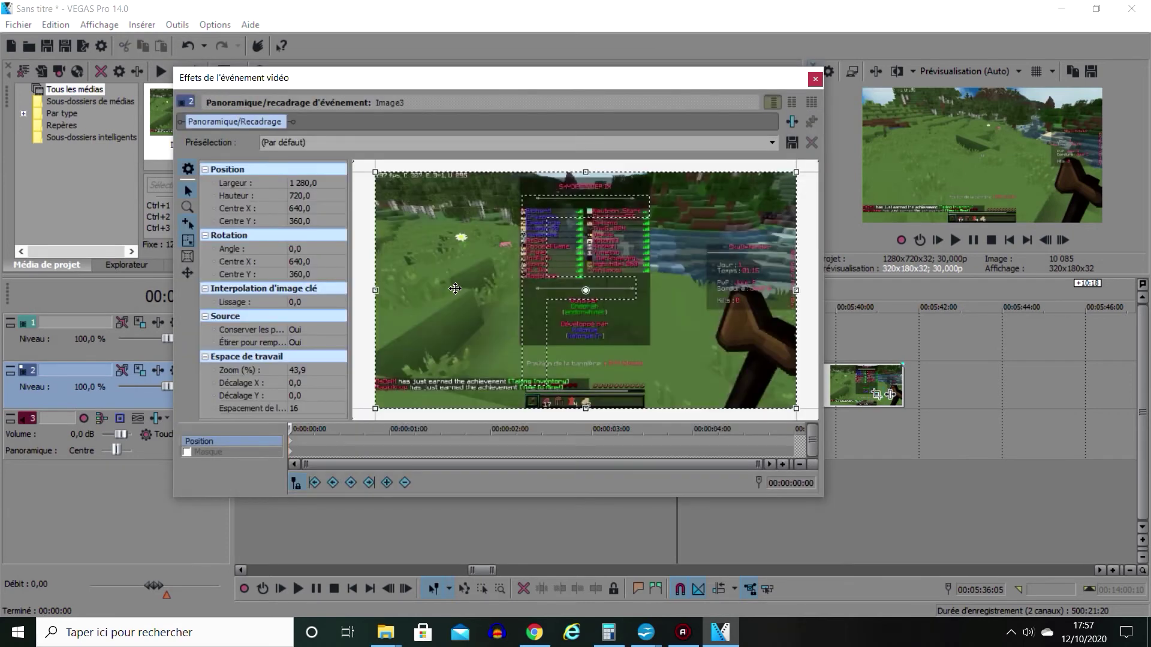
{"action": "scroll", "coordinate": [553, 317], "scroll_direction": "down", "scroll_amount": 2}
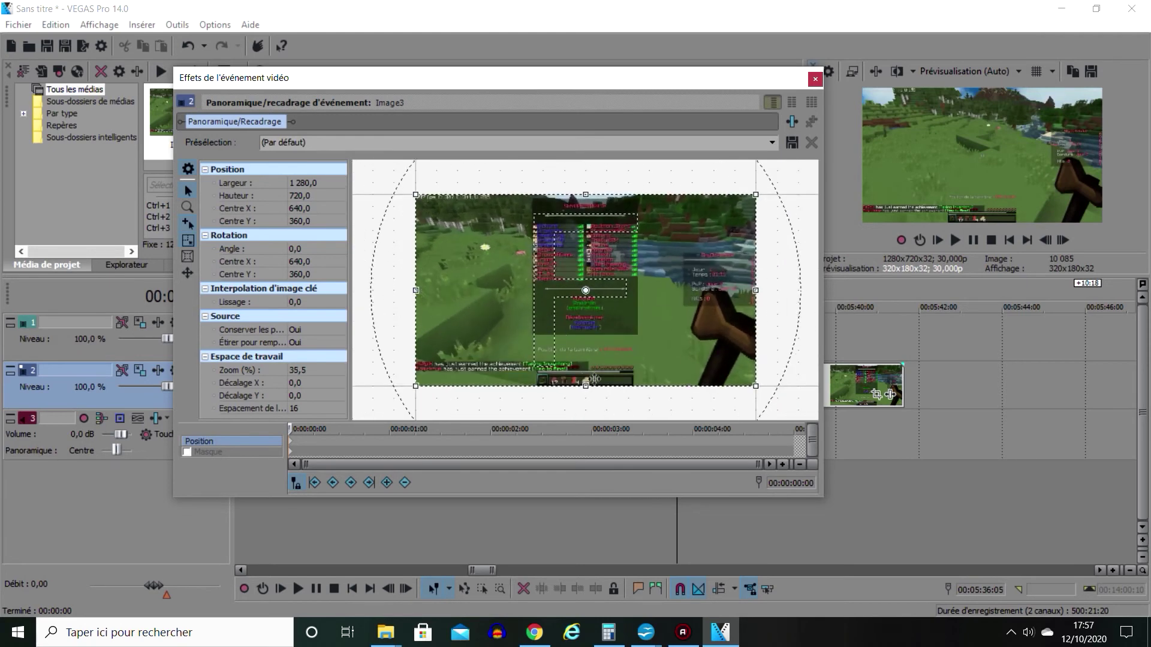
{"action": "left_click_drag", "start_coordinate": [442, 372], "coordinate": [574, 307]}
{"action": "left_click_drag", "start_coordinate": [669, 274], "coordinate": [513, 302]}
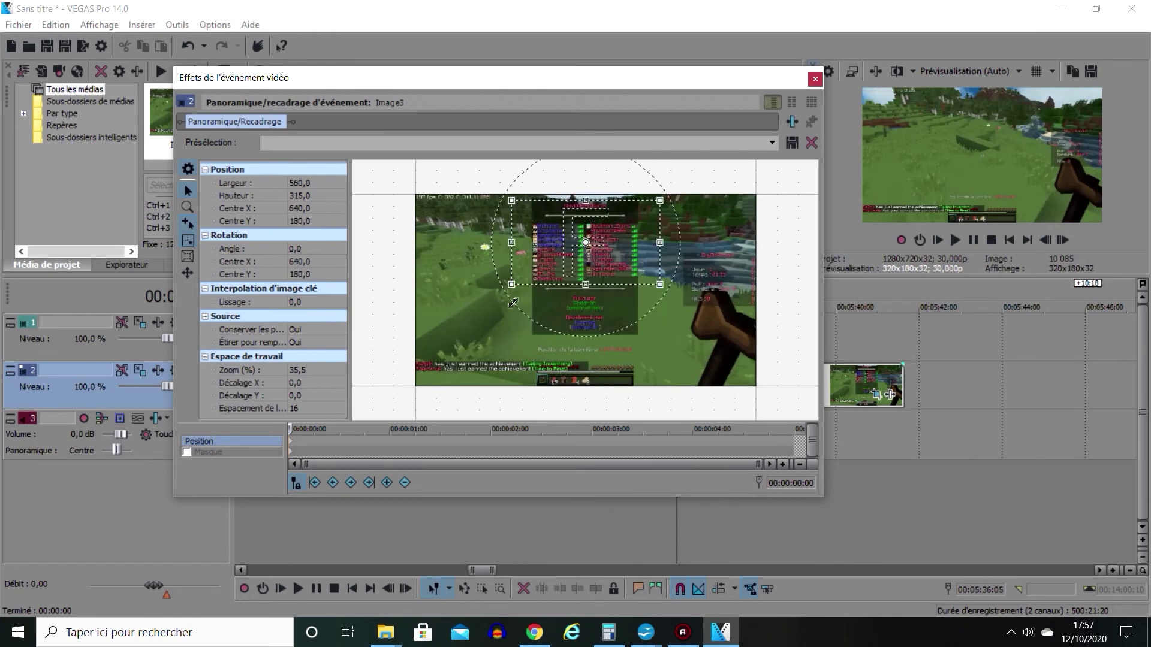
{"action": "left_click_drag", "start_coordinate": [587, 268], "coordinate": [591, 283]}
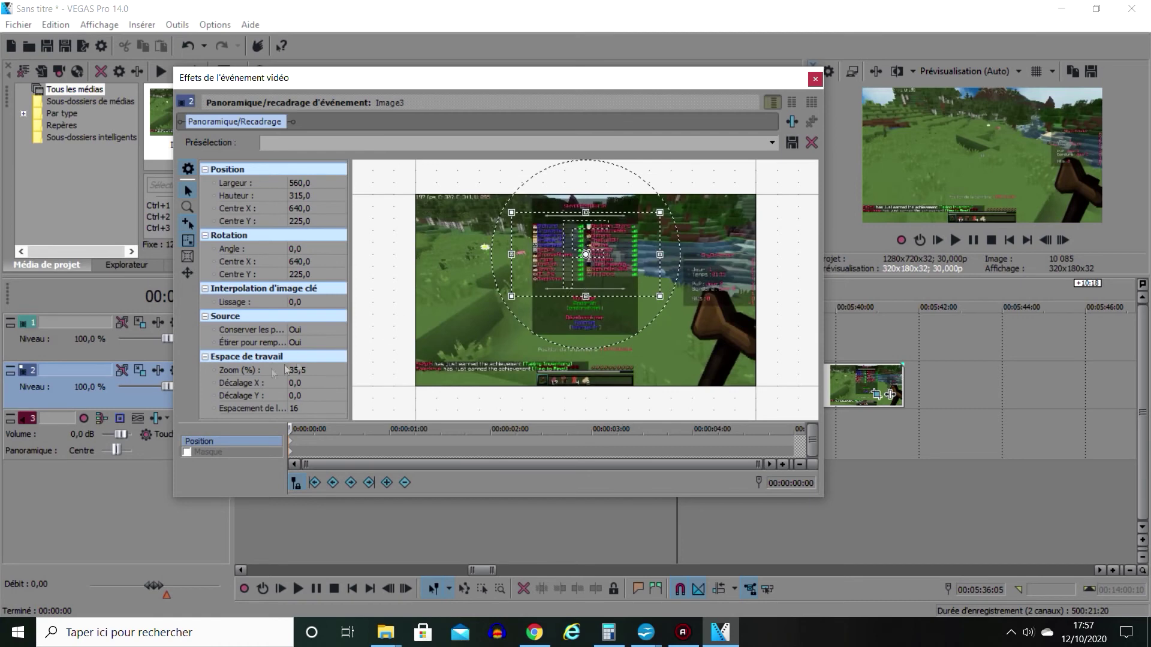
{"action": "left_click", "coordinate": [815, 79]}
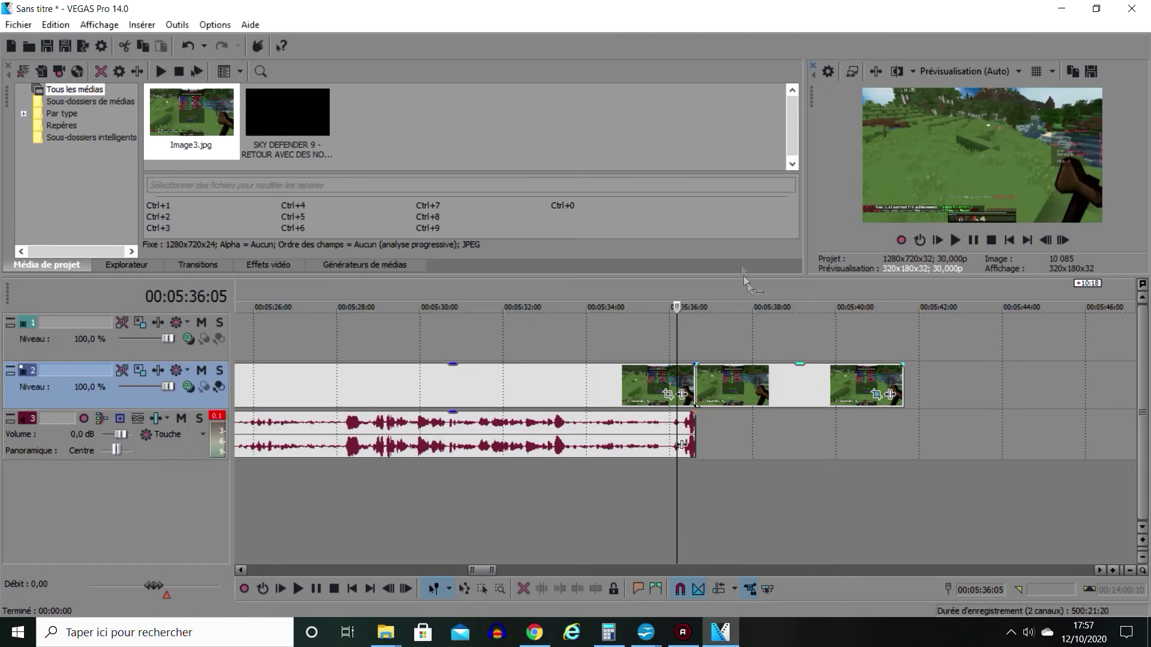
- Play back the cropped still from 00:05:36:05 to 00:05:41:15 and select it on track 2
{"action": "key", "text": "space"}
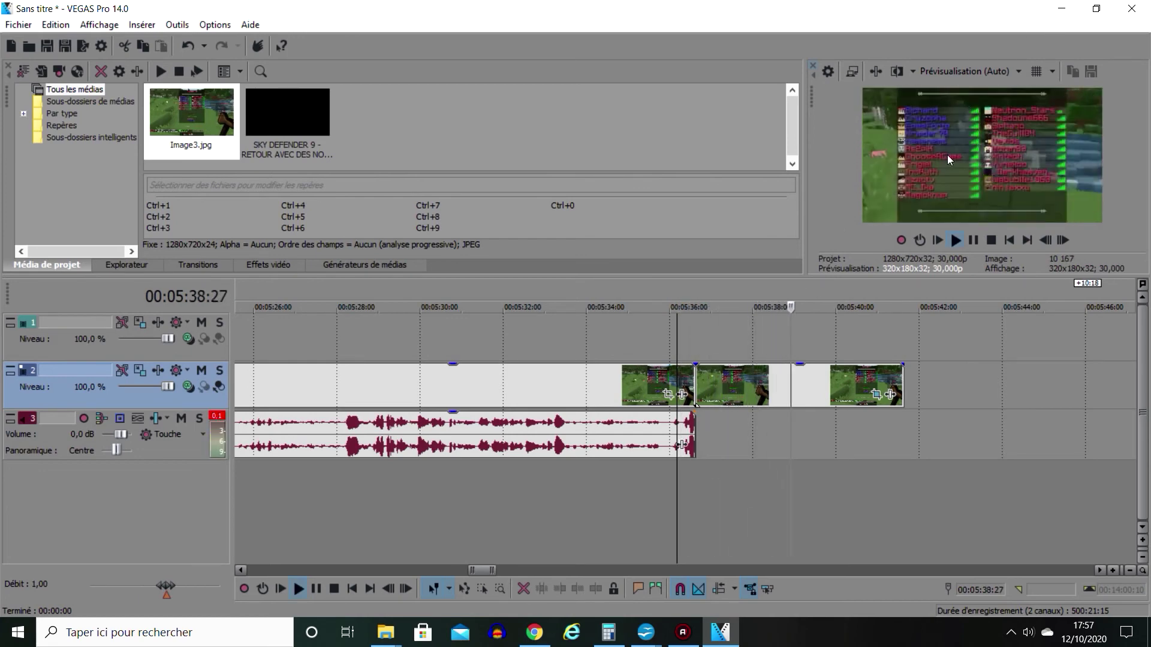
{"action": "left_click", "coordinate": [825, 378]}
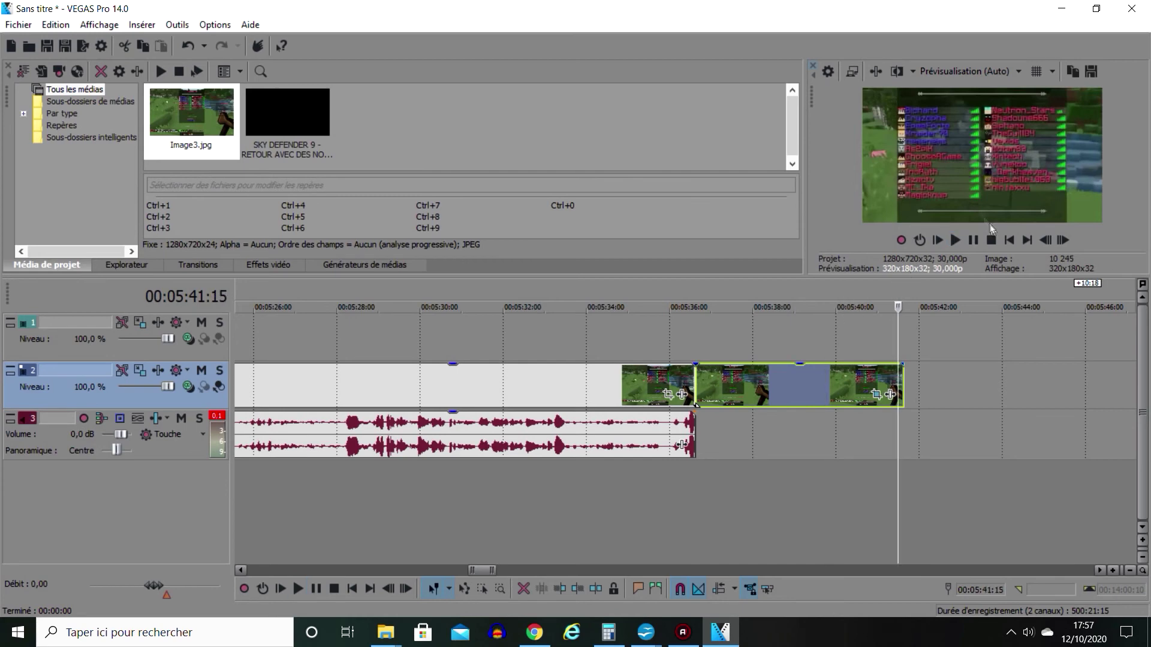
{"action": "scroll", "coordinate": [999, 314], "scroll_direction": "down", "scroll_amount": 5}
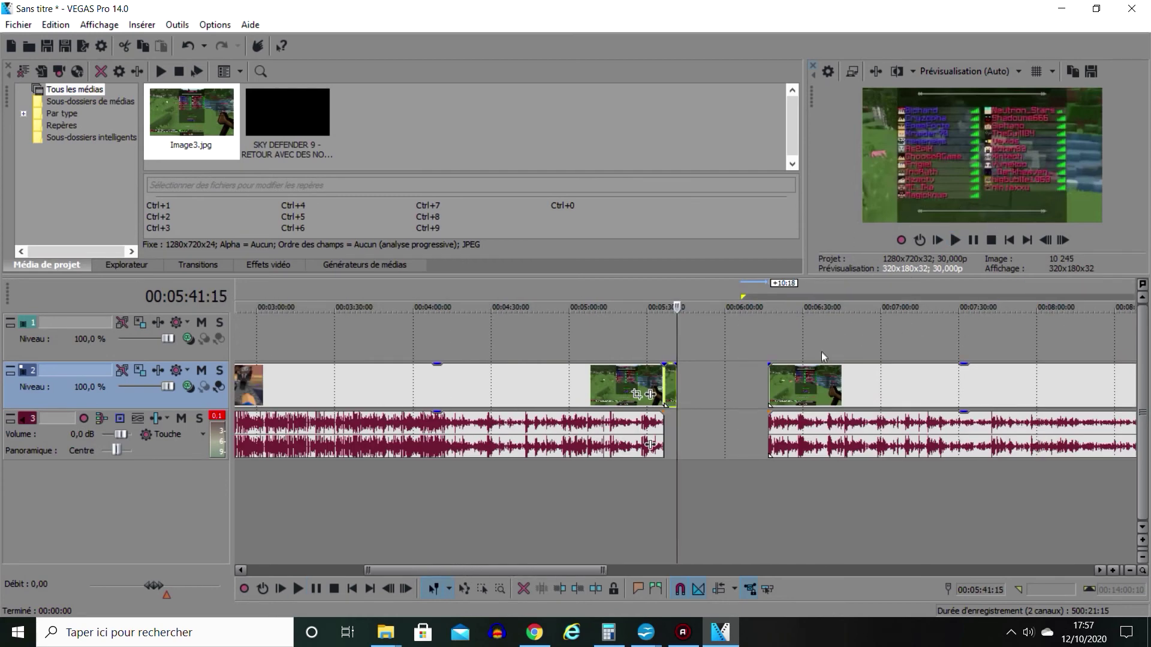